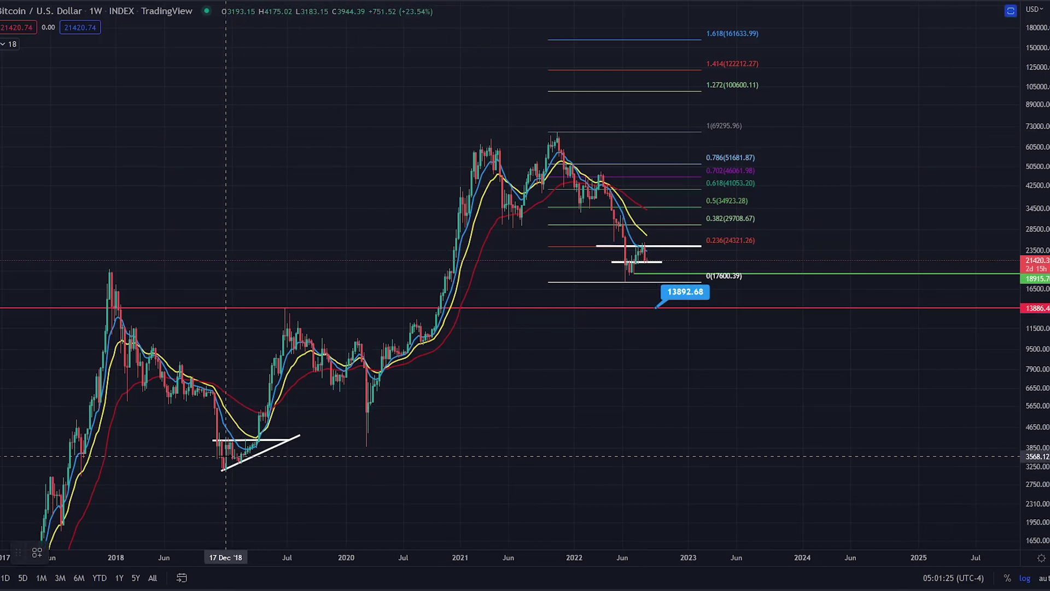
Place Elliott wave points 0–4 at the 2018 low, 2019 high, 2020 low, 2021 top, and below 13892.68.
click(222, 469)
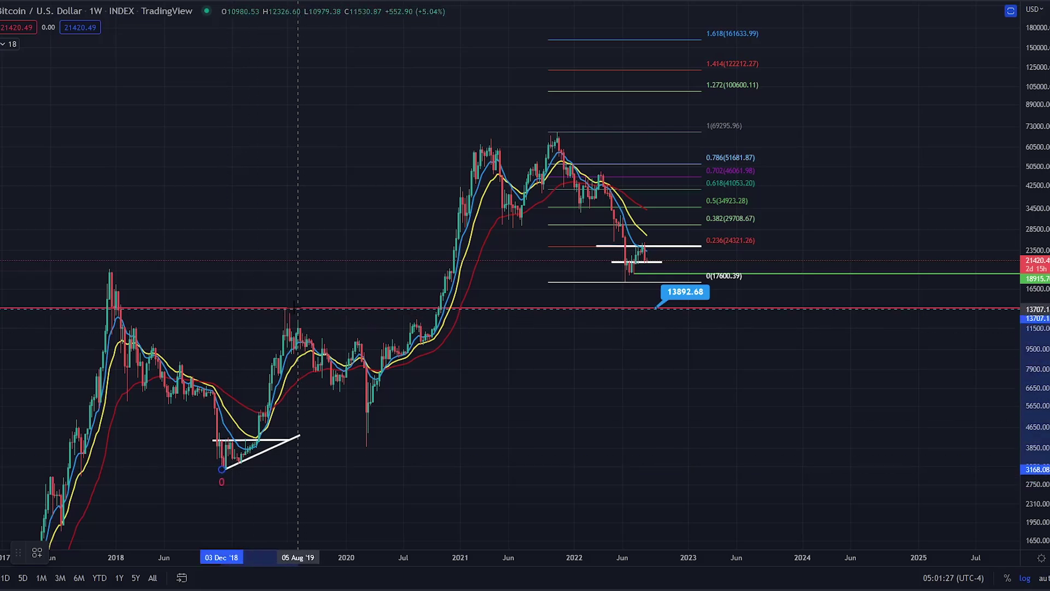
click(280, 299)
click(374, 447)
click(491, 138)
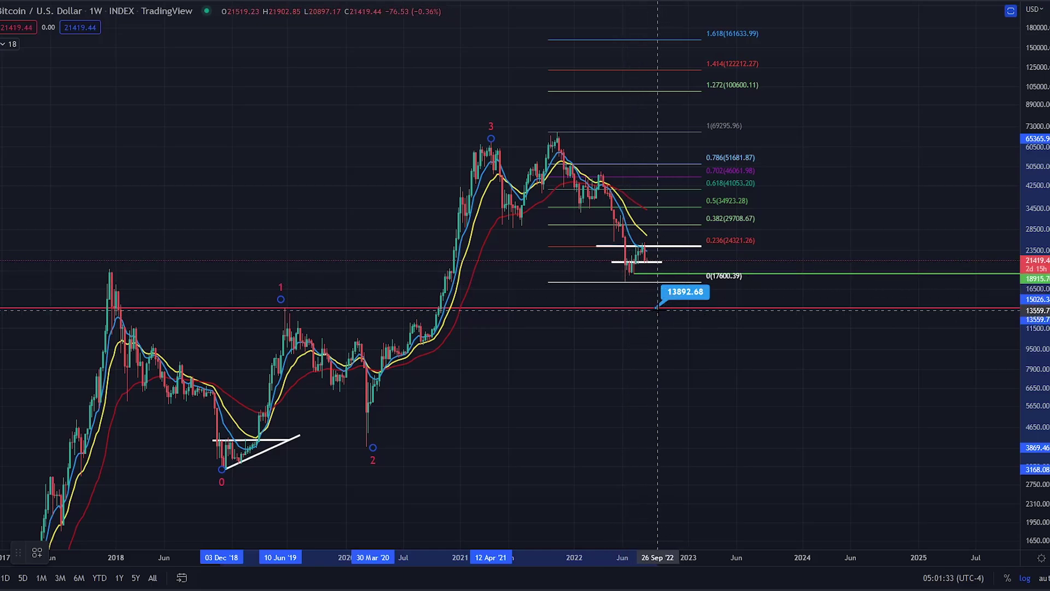
click(653, 318)
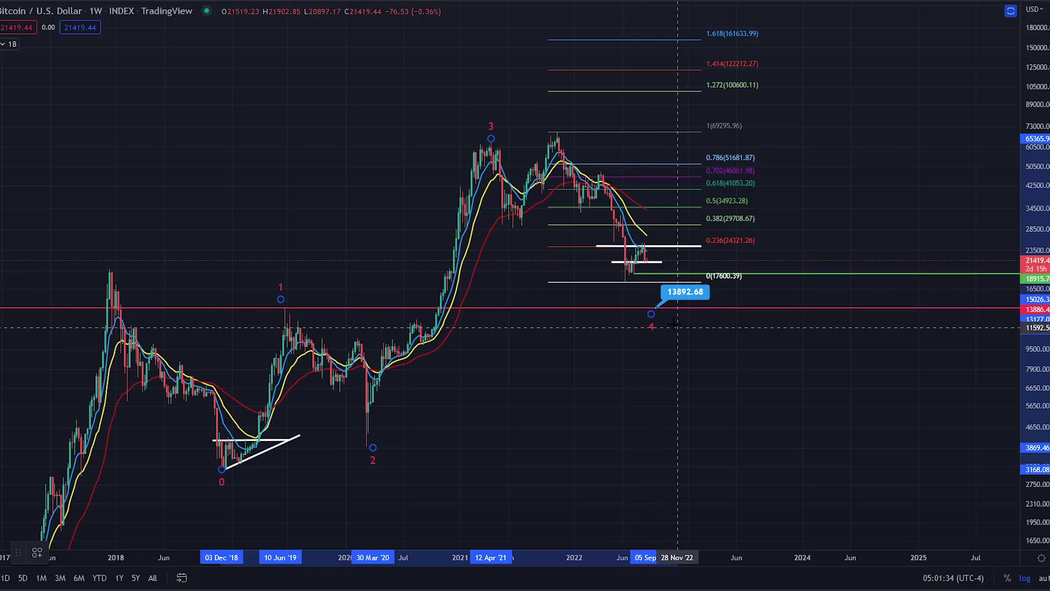
click(837, 84)
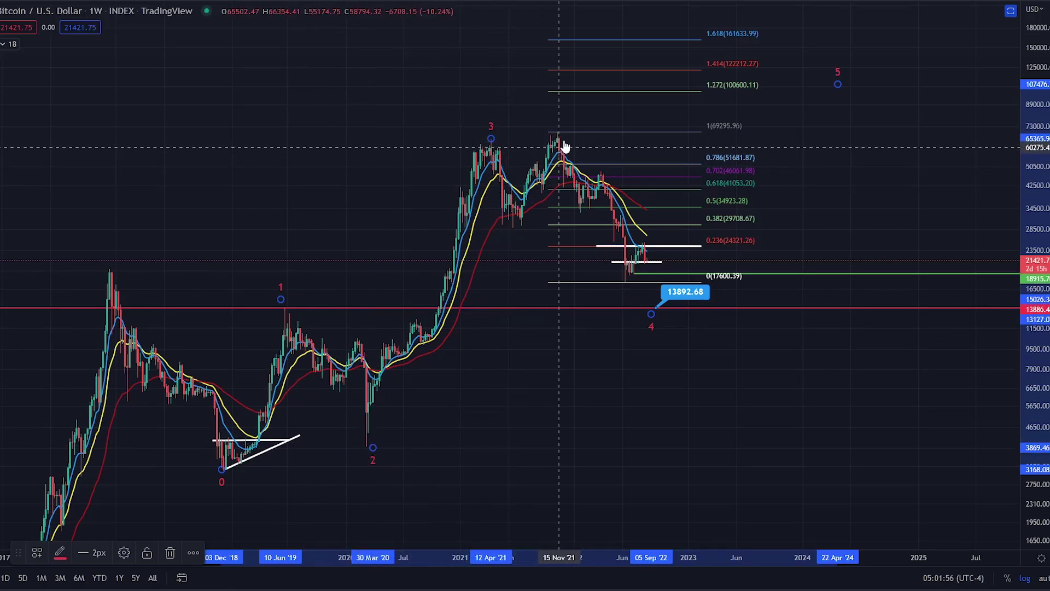
Set wave point 5 in early 2024 near 99643, just below the 1.272 (100600.11) level.
click(838, 85)
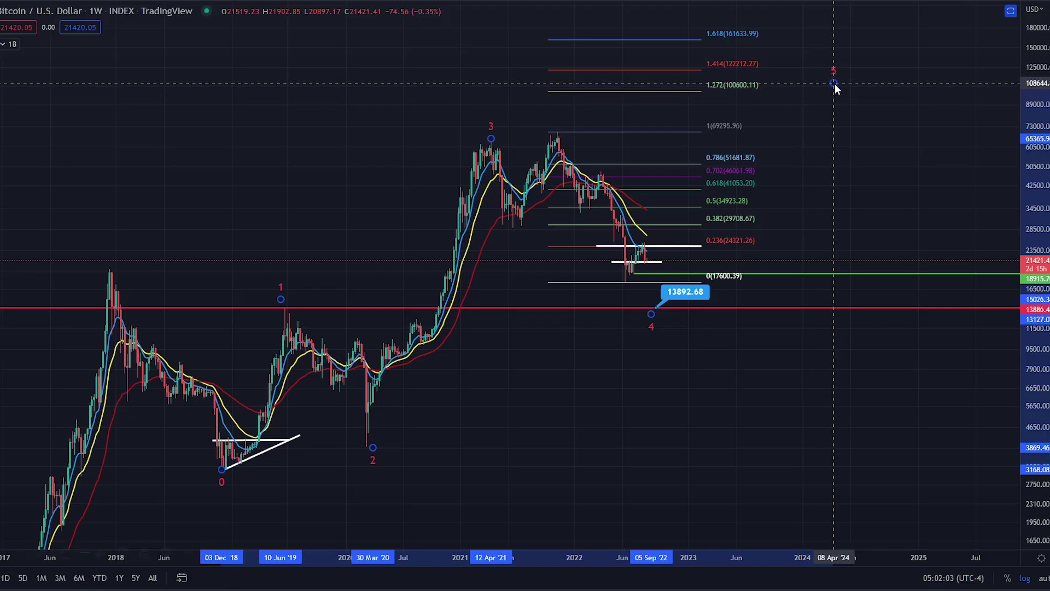
drag(838, 86, 835, 92)
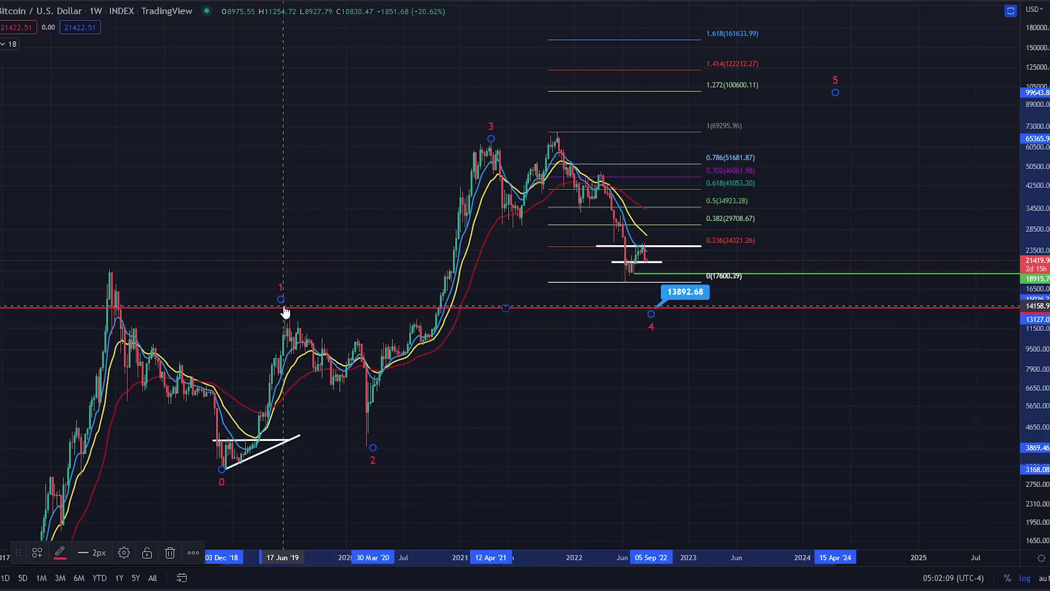
Snap wave point 1 onto the June 2019 high and lower the red support line to 13886.4.
drag(281, 300, 284, 300)
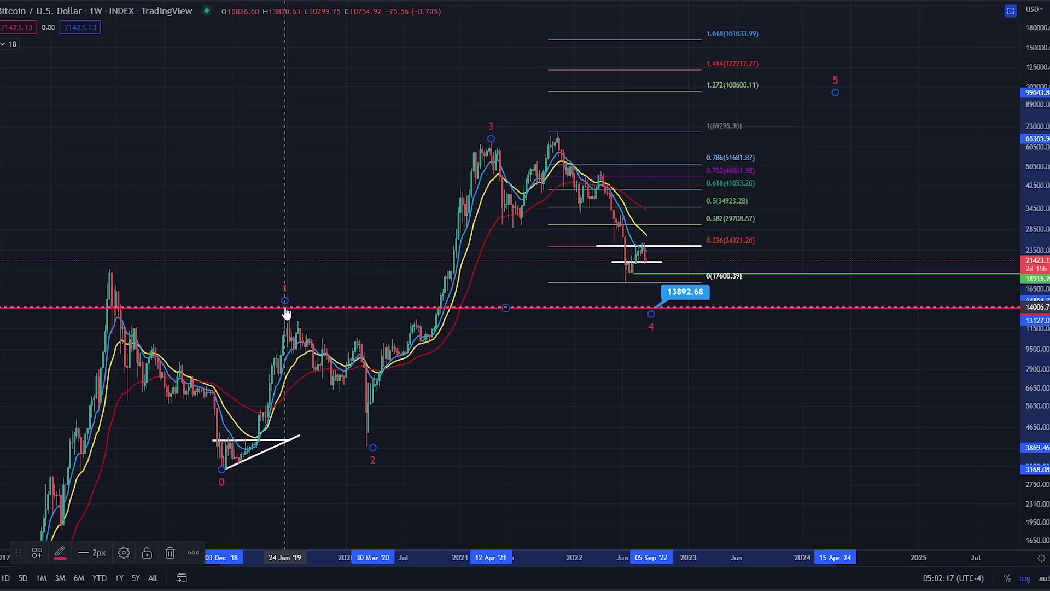
drag(287, 313, 286, 316)
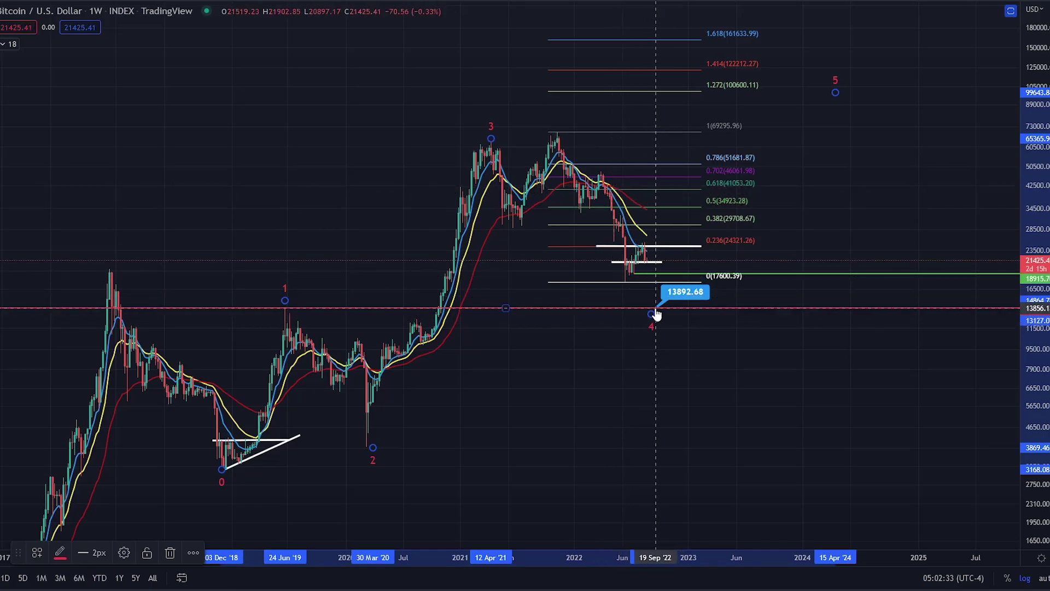
click(285, 310)
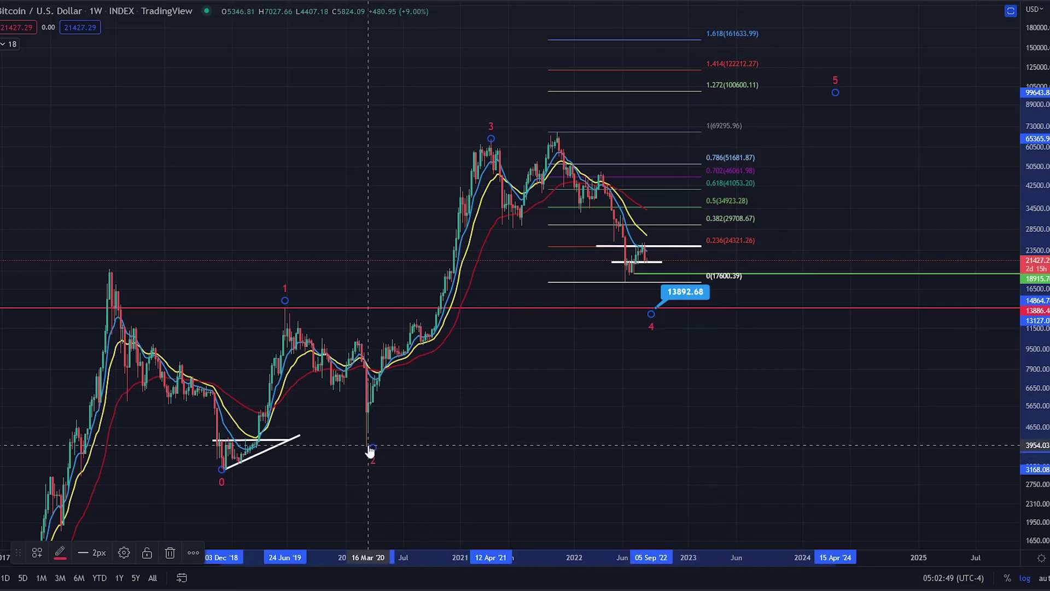
drag(370, 451, 389, 463)
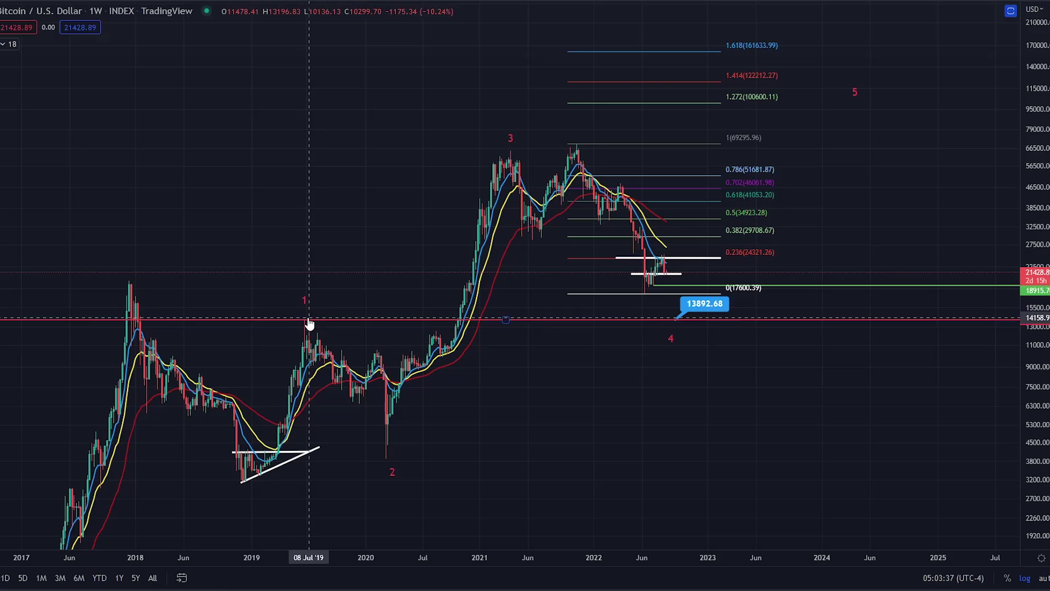
Zoom into 2019–2025 and brush-circle the June 2022 lows and the green 18915 support.
scroll(629, 383, up, 2)
drag(629, 383, 524, 444)
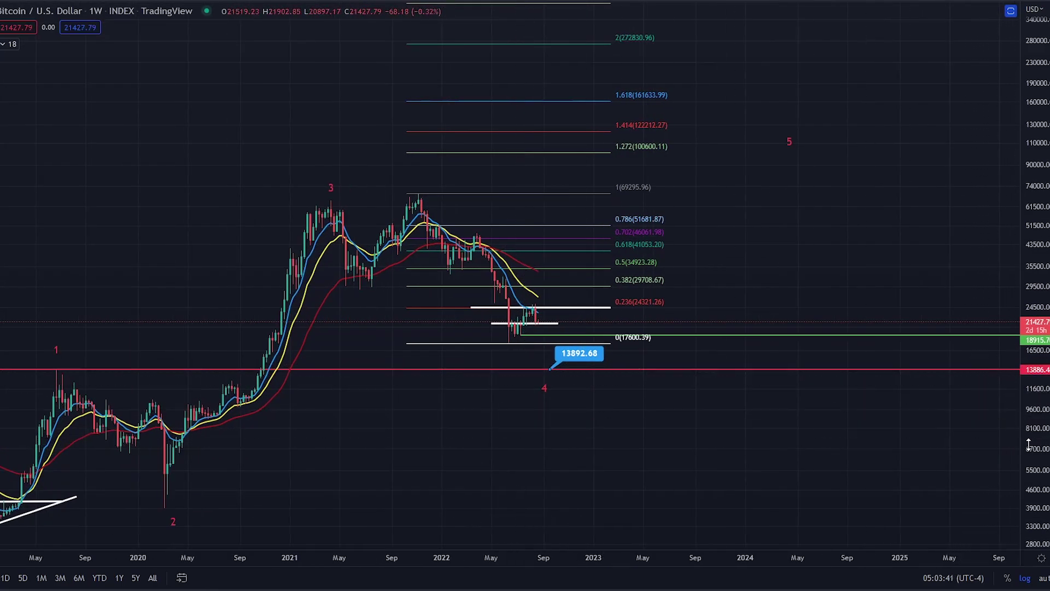
drag(973, 376, 891, 261)
scroll(804, 268, up, 2)
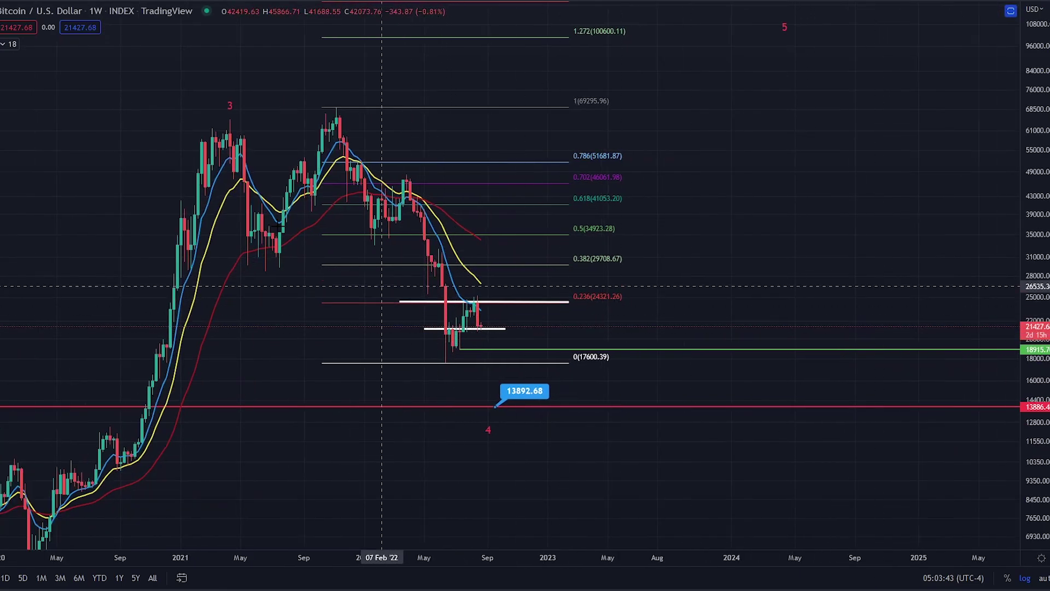
drag(446, 355, 454, 355)
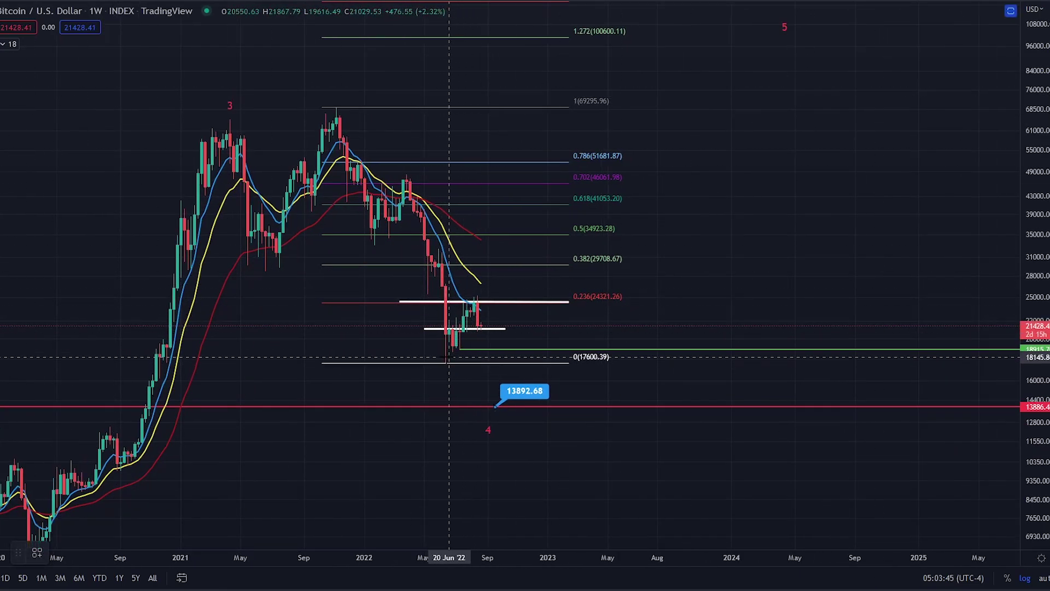
mouse_move(550, 342)
mouse_down()
mouse_move(539, 351)
mouse_move(549, 341)
mouse_up()
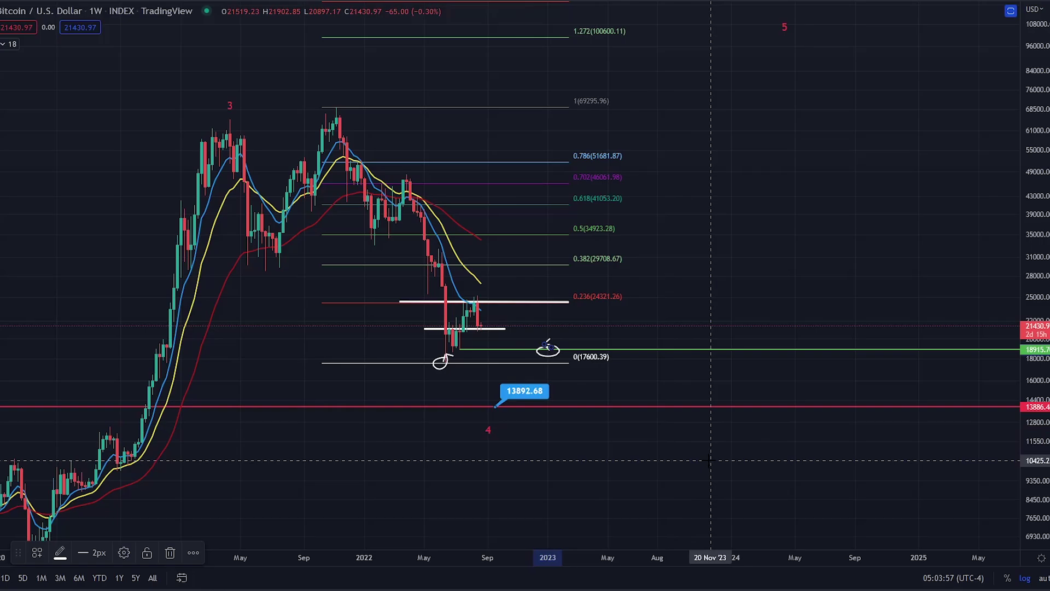
Undo the two circles and the temporary sketches around 13892.68 and the wave 1 label.
key(ctrl+z)
key(ctrl+z)
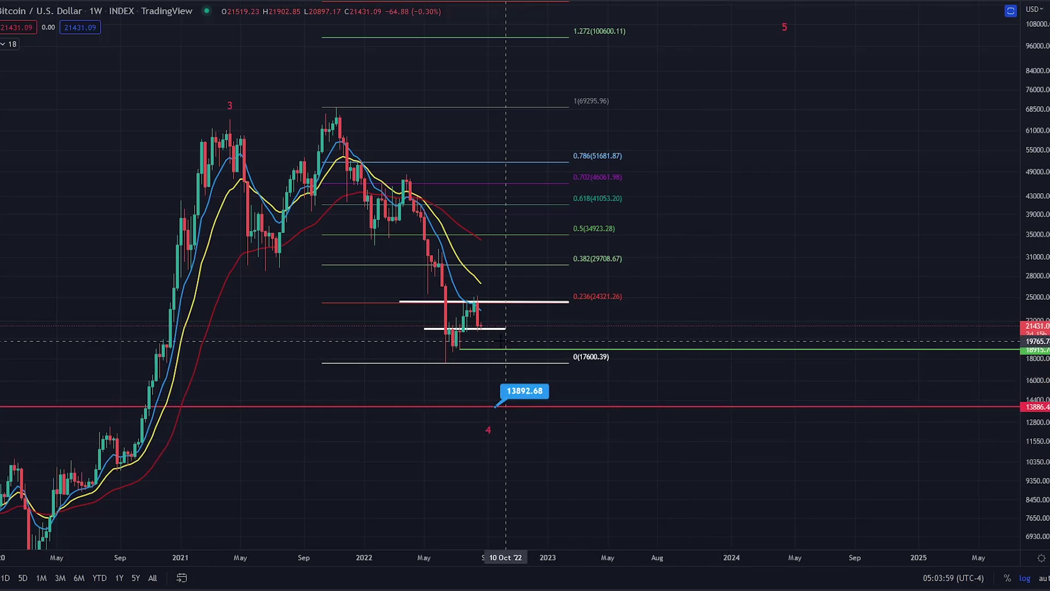
mouse_move(546, 379)
mouse_down()
mouse_move(486, 402)
mouse_move(552, 385)
mouse_up()
scroll(551, 385, down, 3)
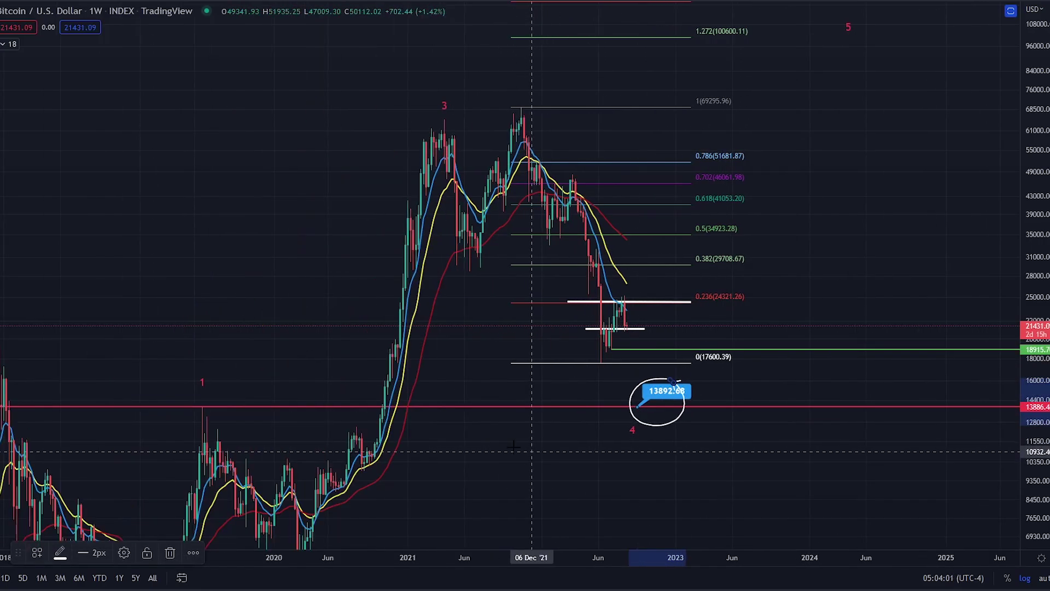
mouse_move(216, 392)
mouse_down()
mouse_move(180, 422)
mouse_move(217, 393)
mouse_up()
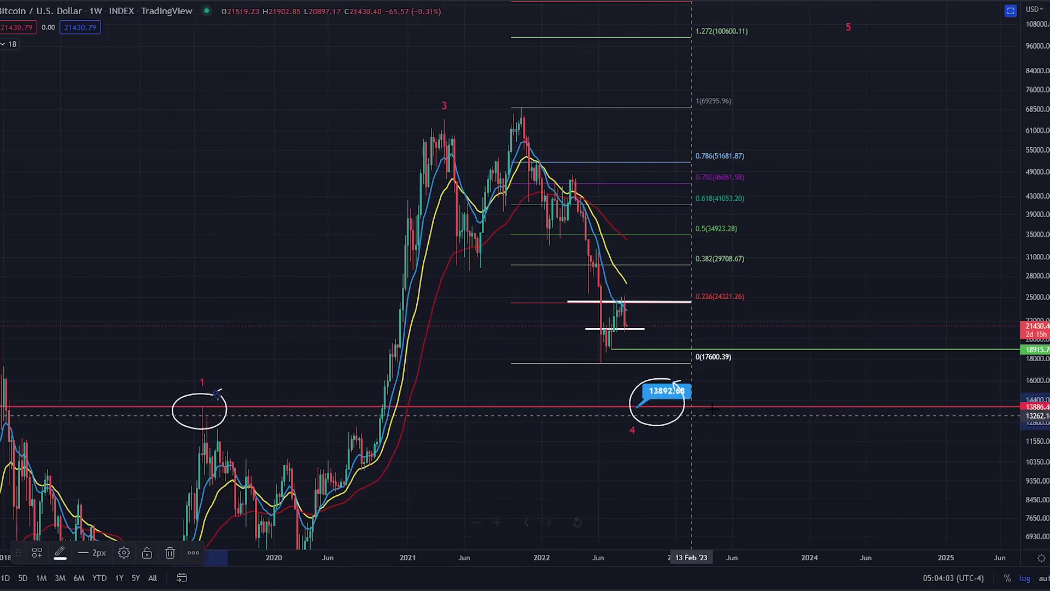
key(ctrl+z)
mouse_move(643, 393)
mouse_down()
mouse_move(656, 430)
mouse_move(828, 510)
mouse_up()
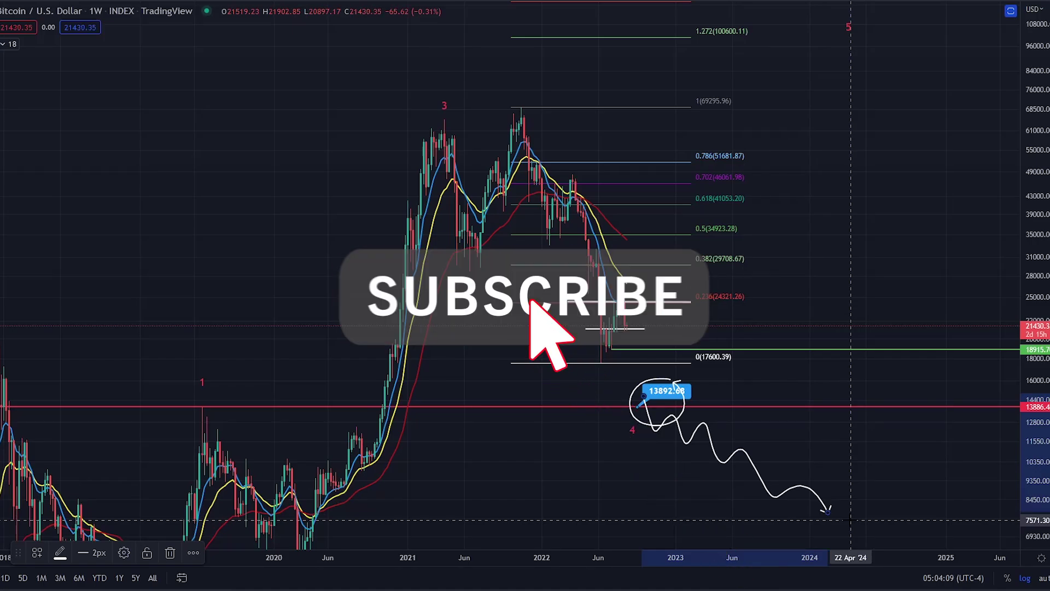
key(ctrl+z)
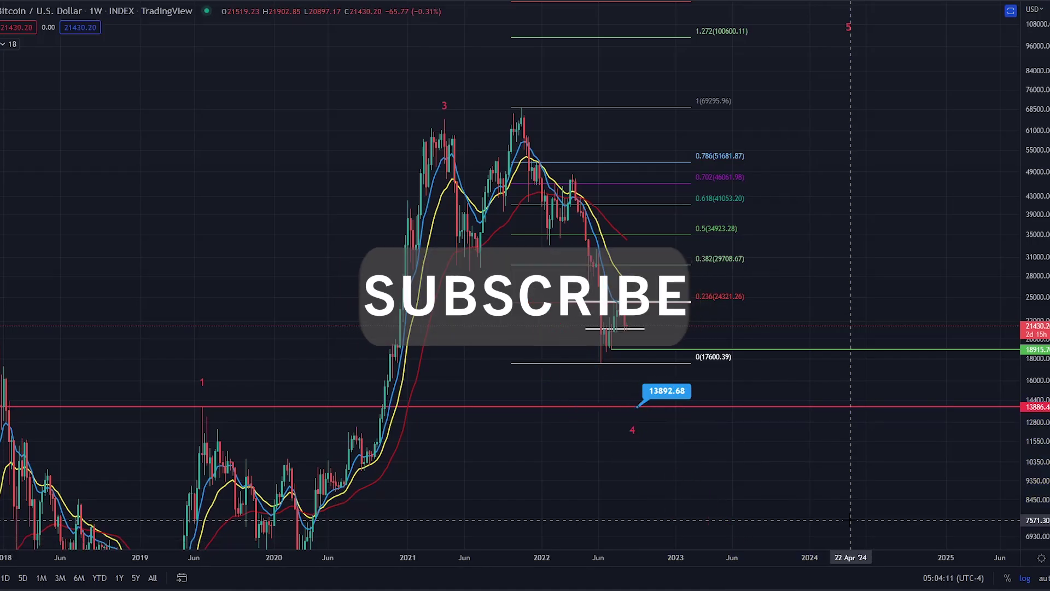
scroll(683, 377, up, 2)
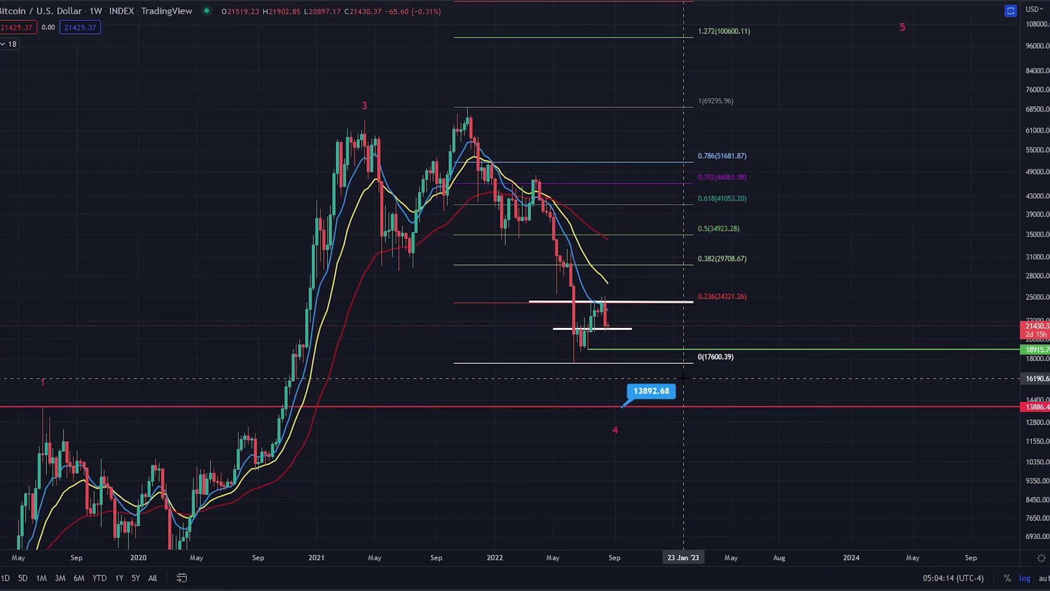
With the Brush tool, try a rising stroke and a circle around 0.236 (24321.26), then undo them.
click(3, 80)
scroll(596, 325, down, 1)
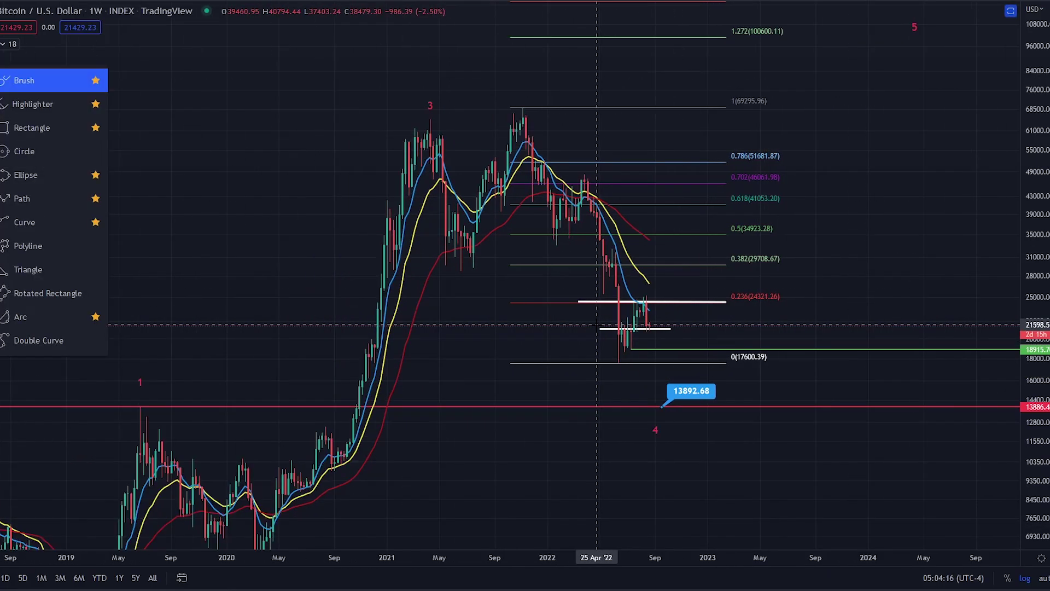
drag(616, 355, 644, 301)
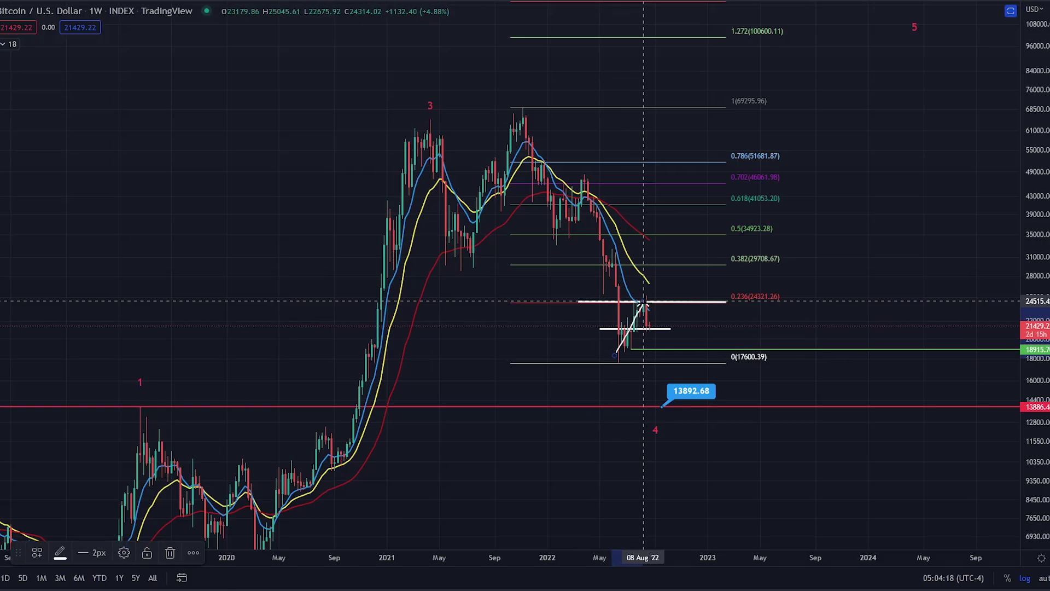
mouse_move(774, 285)
mouse_down()
mouse_move(758, 286)
mouse_move(776, 284)
mouse_up()
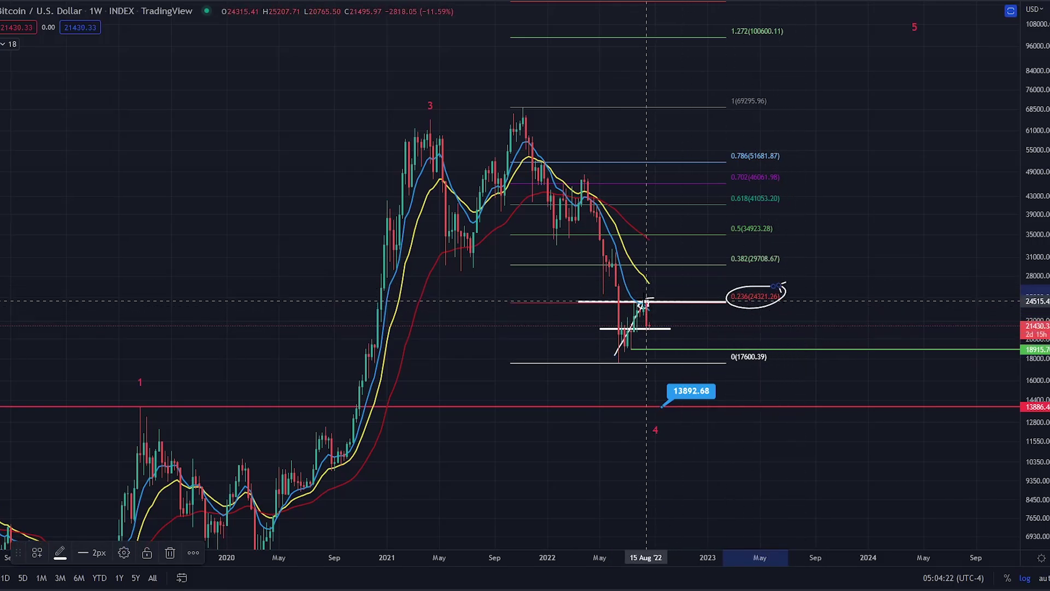
key(ctrl+z)
key(ctrl+z)
Sketch dip and sideways arrows and a long rising trendline from the June 2022 lows.
mouse_move(645, 302)
mouse_down()
mouse_move(657, 328)
mouse_move(714, 328)
mouse_up()
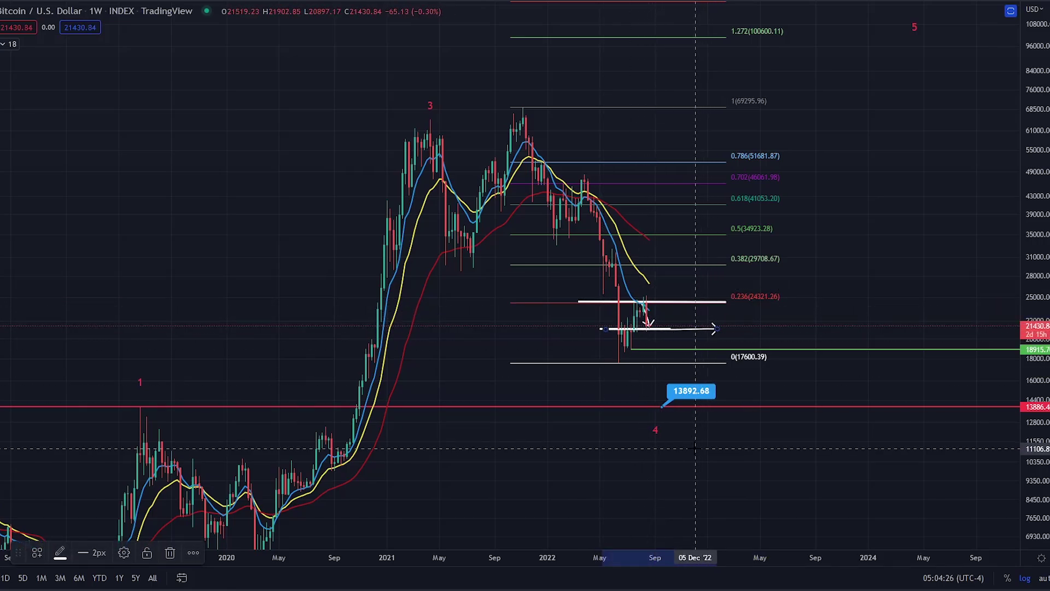
scroll(633, 405, up, 5)
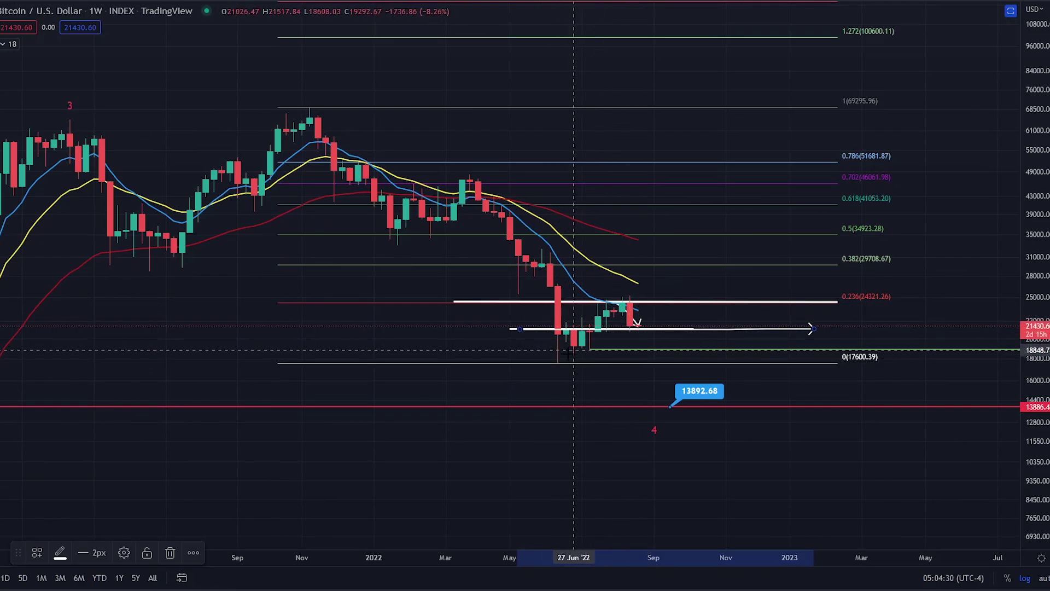
drag(552, 362, 612, 305)
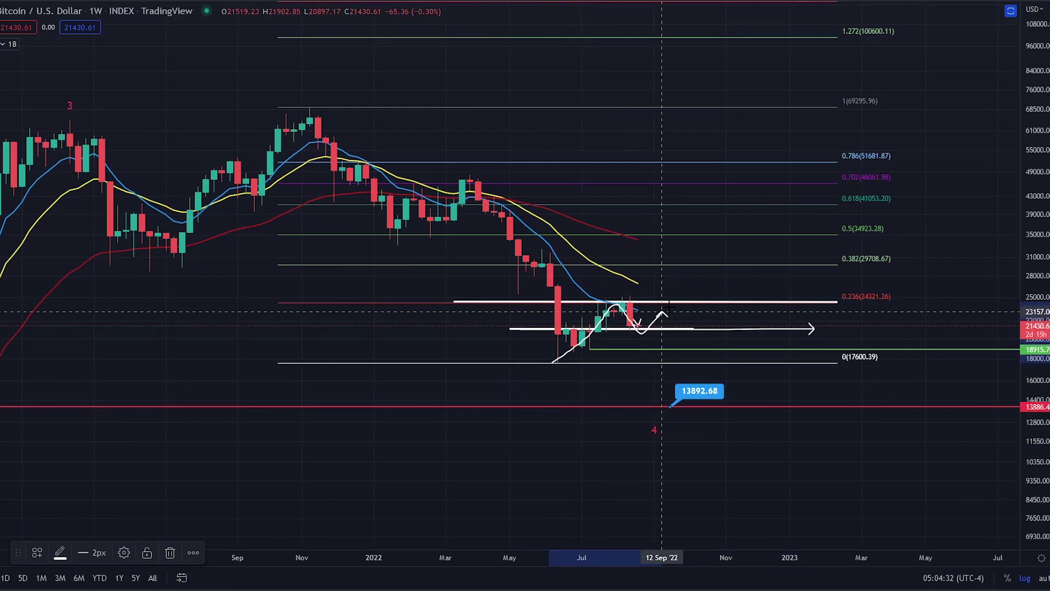
drag(535, 373, 709, 302)
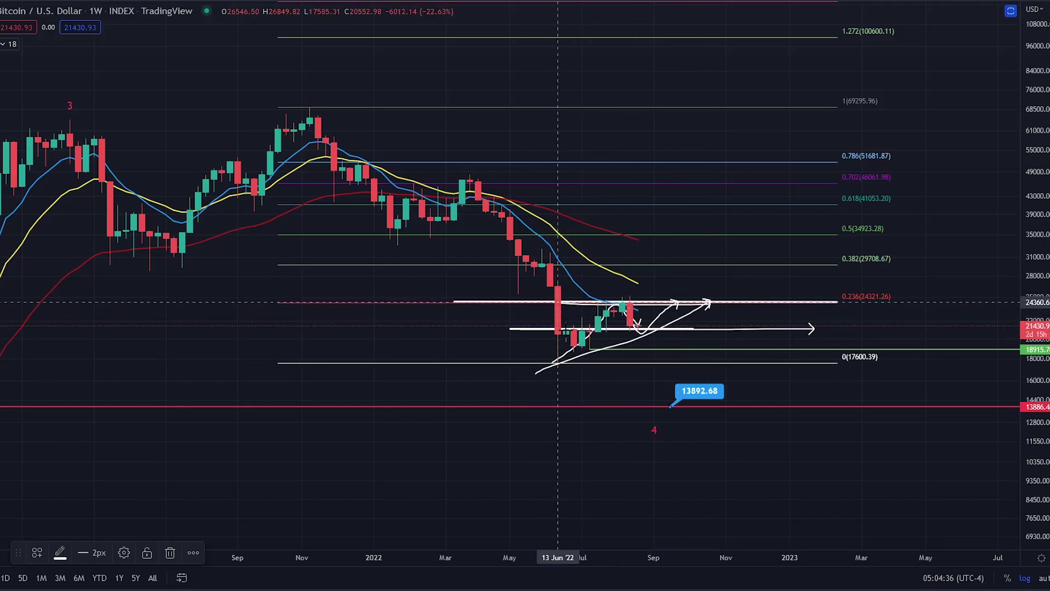
Circle the 0.382 (29708.67) level and sketch a path rising from the 21k support toward it.
drag(687, 300, 773, 146)
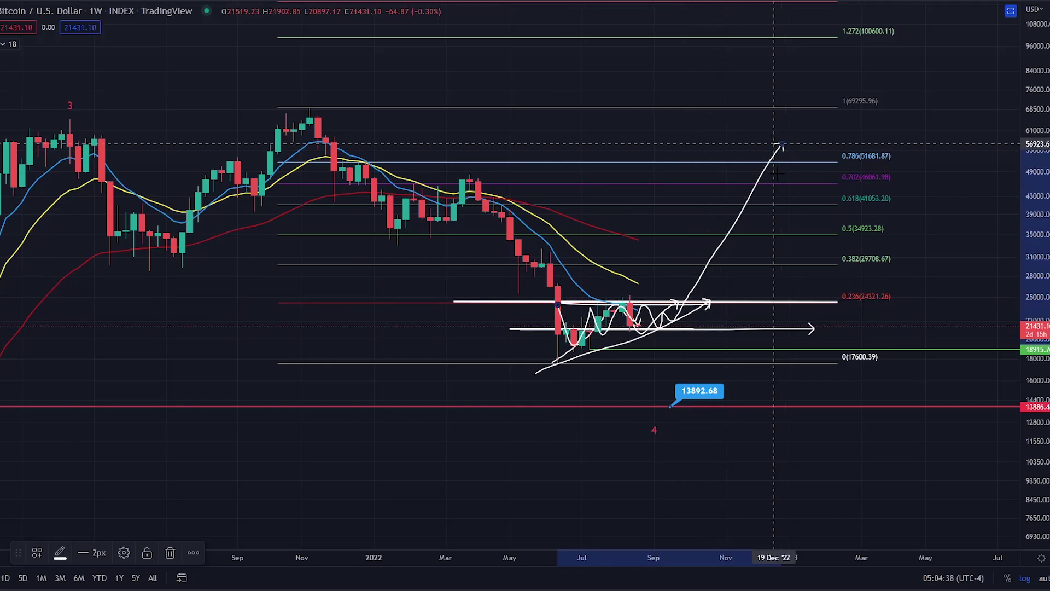
key(ctrl+z)
key(ctrl+z)
key(ctrl+z)
key(ctrl+z)
key(ctrl+z)
key(ctrl+z)
scroll(762, 325, down, 5)
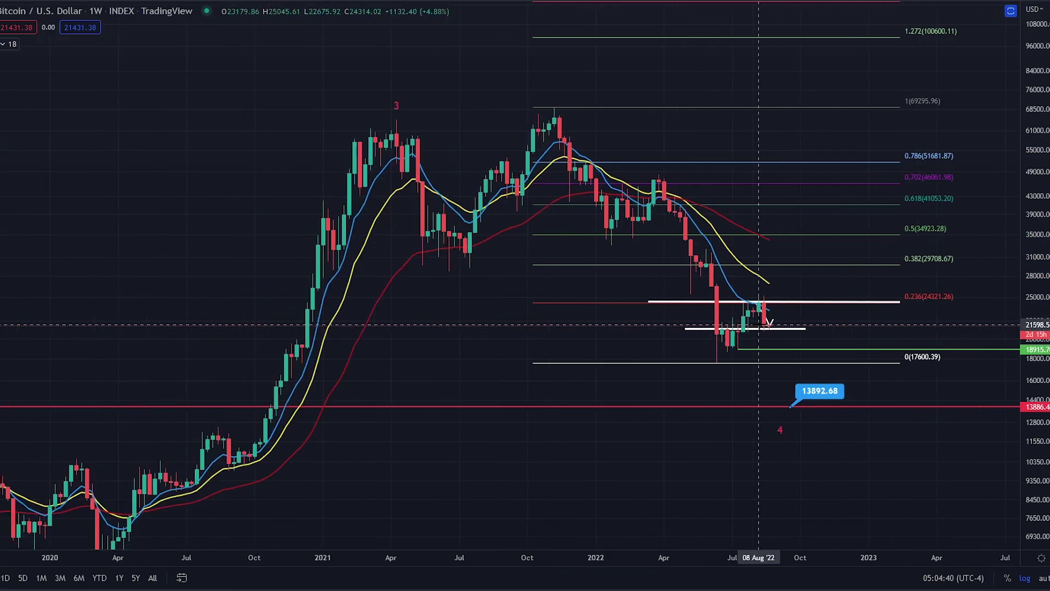
mouse_move(957, 243)
mouse_down()
mouse_move(905, 274)
mouse_move(978, 231)
mouse_up()
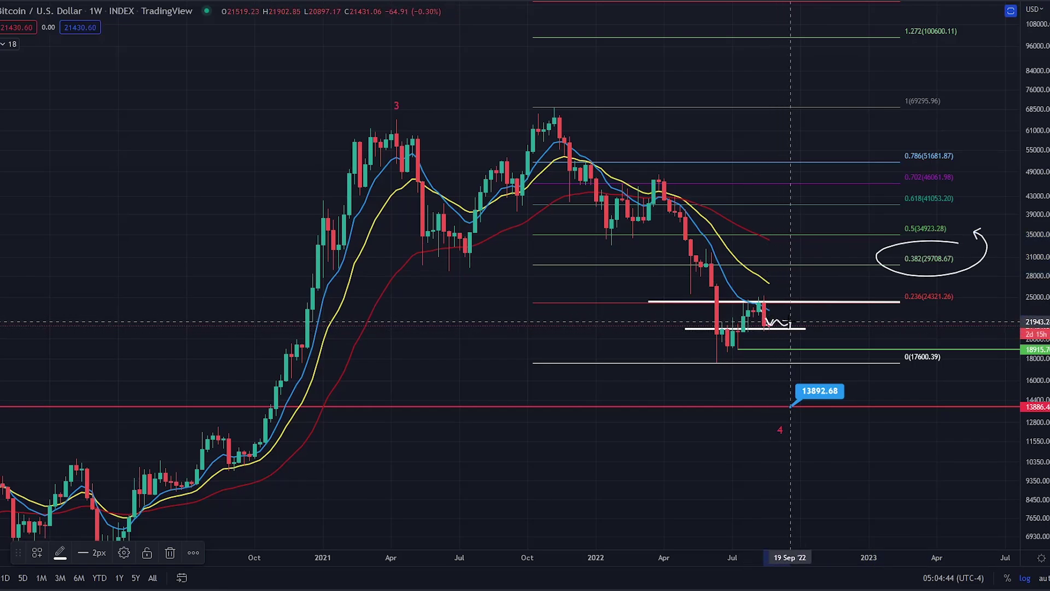
drag(801, 300, 811, 266)
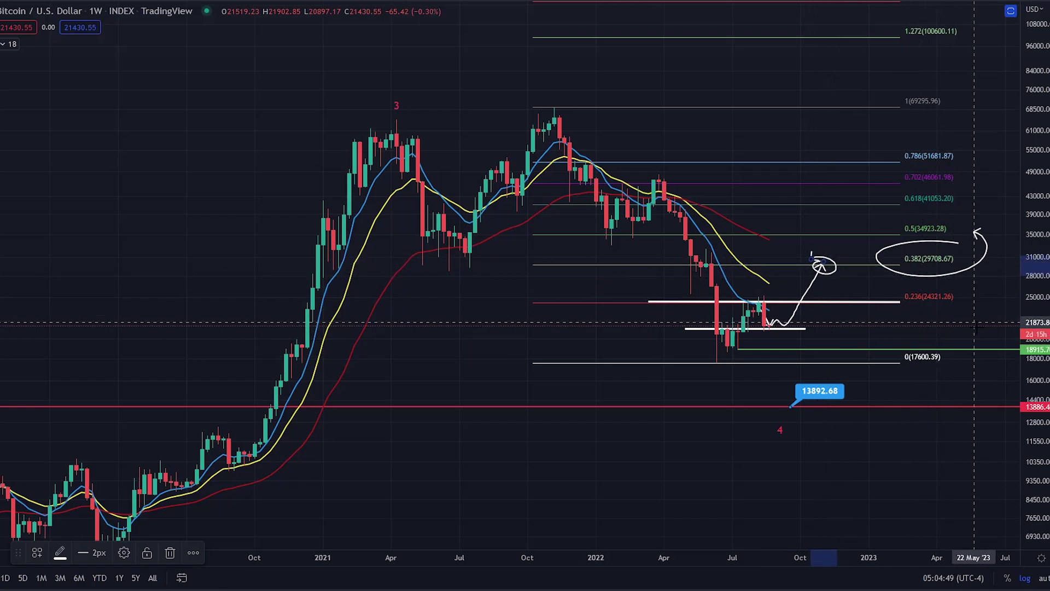
Add upward and rightward arrows at the 0.382 ellipse, undoing three stray sketches.
mouse_move(727, 258)
mouse_down()
mouse_move(706, 253)
mouse_move(683, 268)
mouse_move(722, 259)
mouse_up()
drag(819, 269, 827, 246)
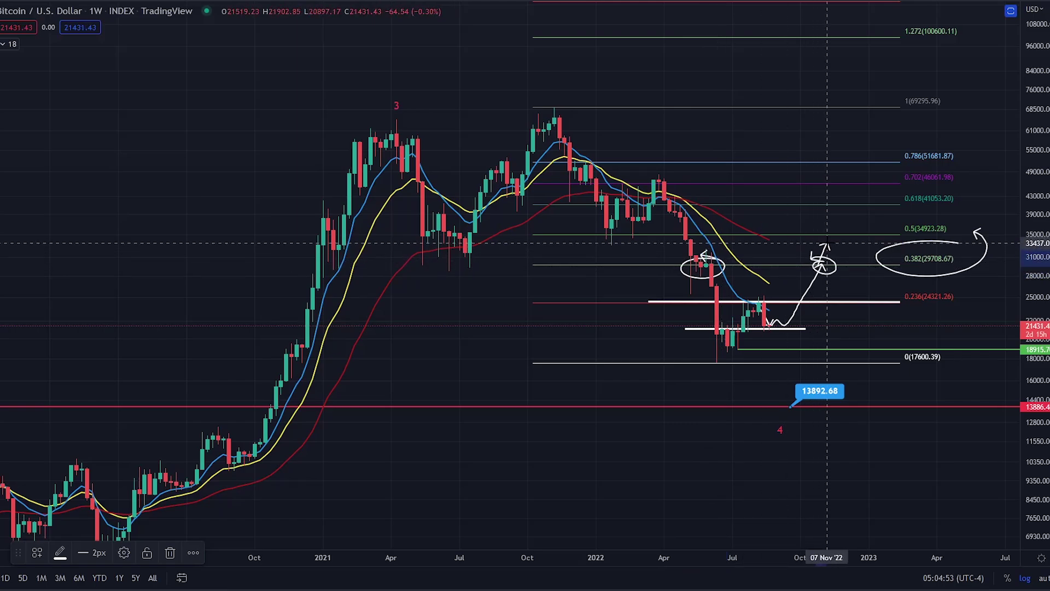
drag(754, 296, 774, 294)
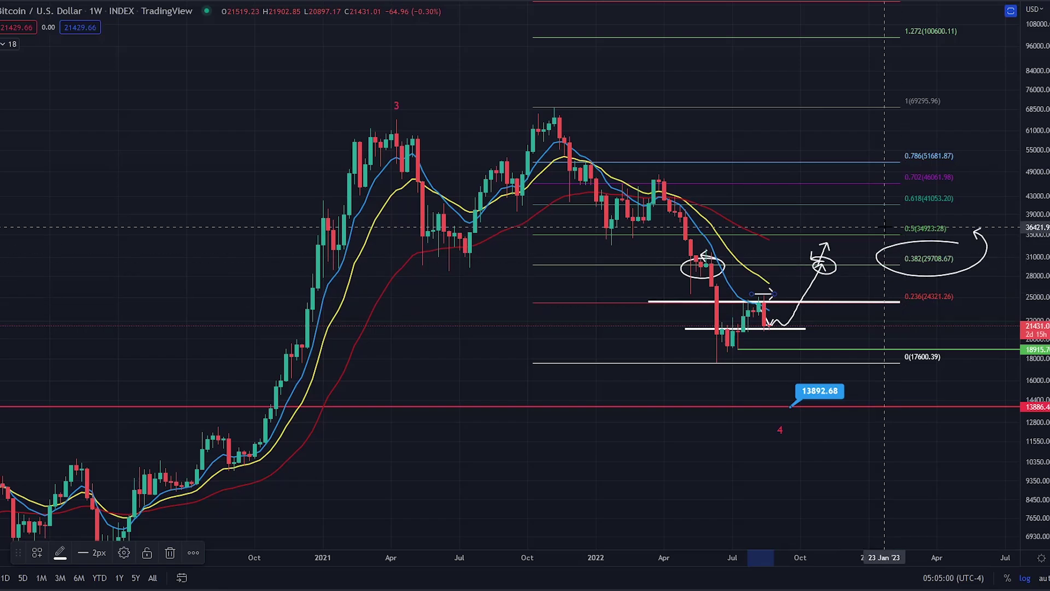
key(ctrl+z)
key(ctrl+z)
key(ctrl+z)
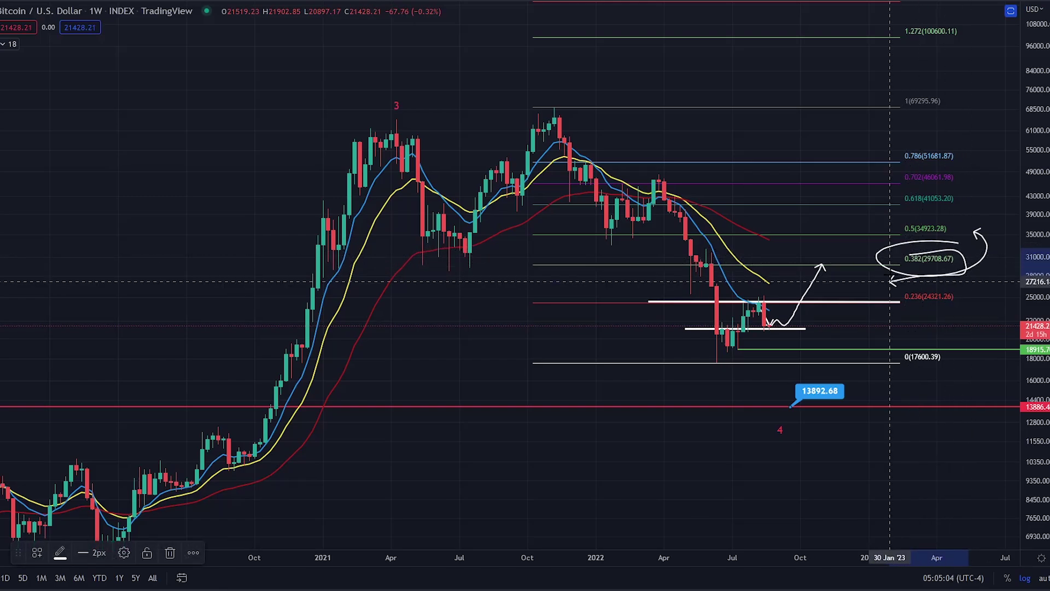
mouse_move(896, 277)
mouse_down()
mouse_move(895, 255)
mouse_move(946, 268)
mouse_up()
drag(812, 267, 853, 265)
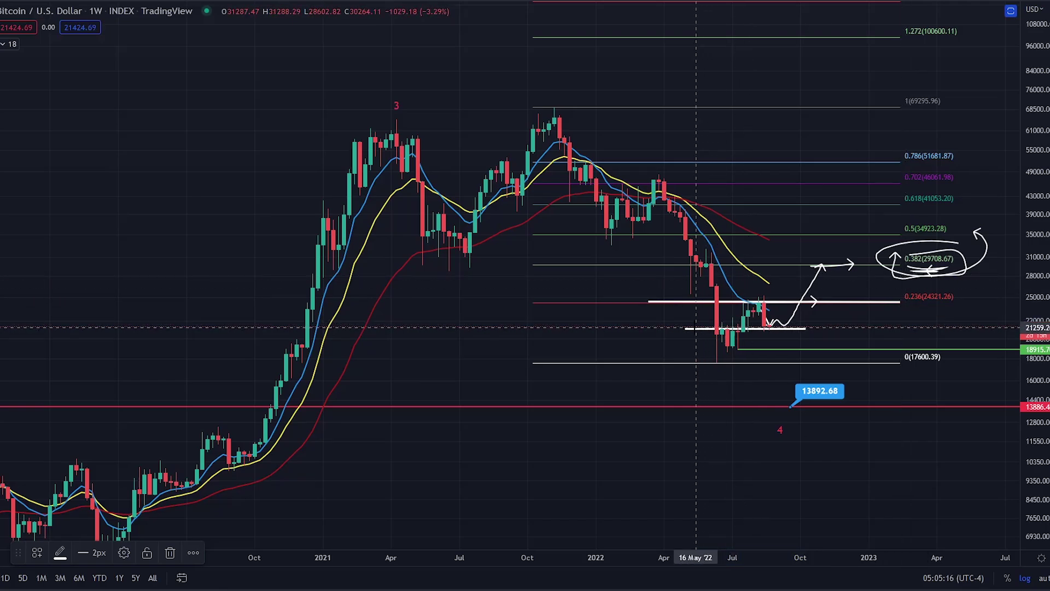
Sketch more arrows along the 21k support, then delete and undo every freehand drawing.
drag(744, 328, 813, 326)
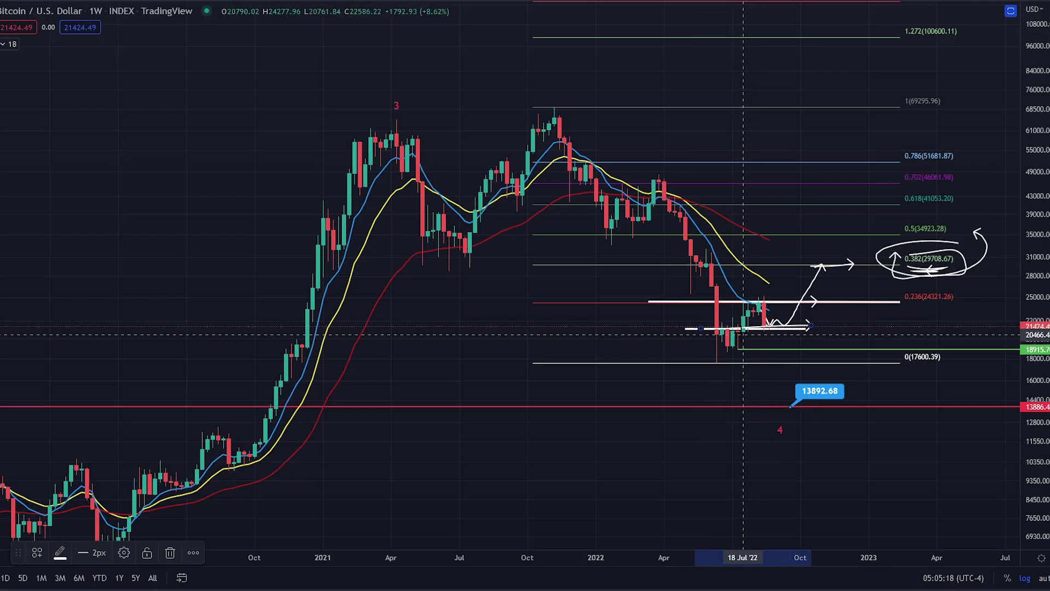
mouse_move(747, 328)
mouse_down()
mouse_move(759, 306)
mouse_move(772, 331)
mouse_move(780, 323)
mouse_move(722, 326)
mouse_move(738, 325)
mouse_up()
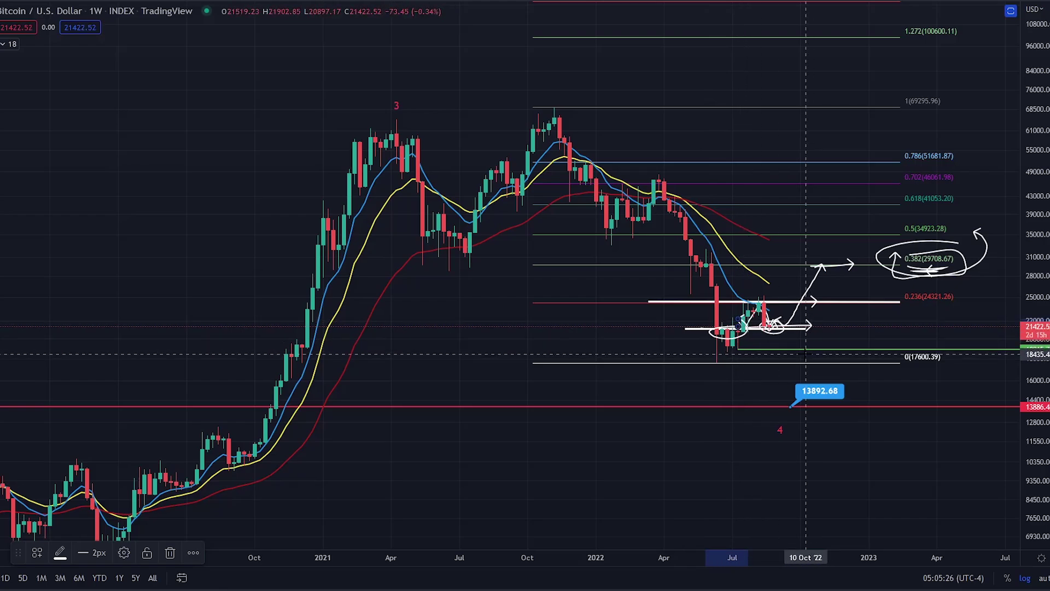
drag(714, 358, 716, 357)
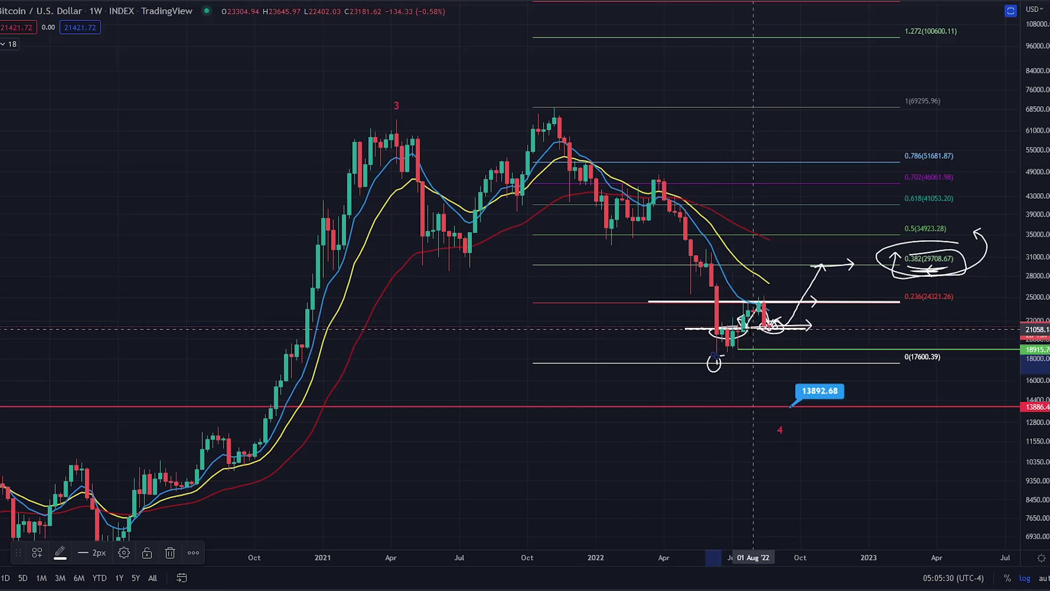
mouse_move(771, 329)
mouse_down()
mouse_move(817, 329)
mouse_move(786, 298)
mouse_move(811, 271)
mouse_move(834, 307)
mouse_move(836, 293)
mouse_move(822, 296)
mouse_move(875, 257)
mouse_move(925, 249)
mouse_move(996, 159)
mouse_up()
key(Delete)
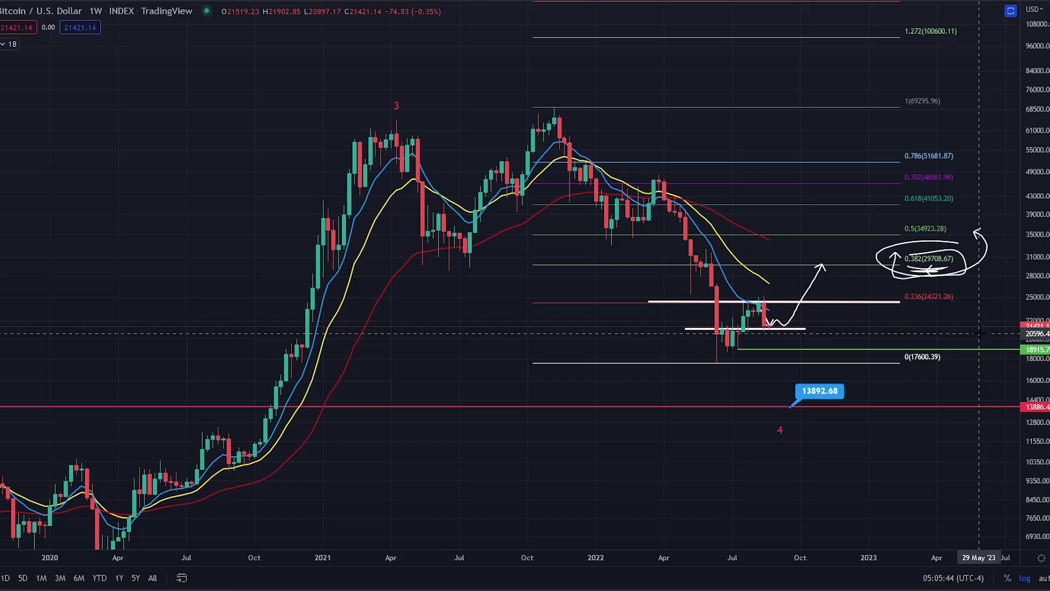
key(ctrl+z)
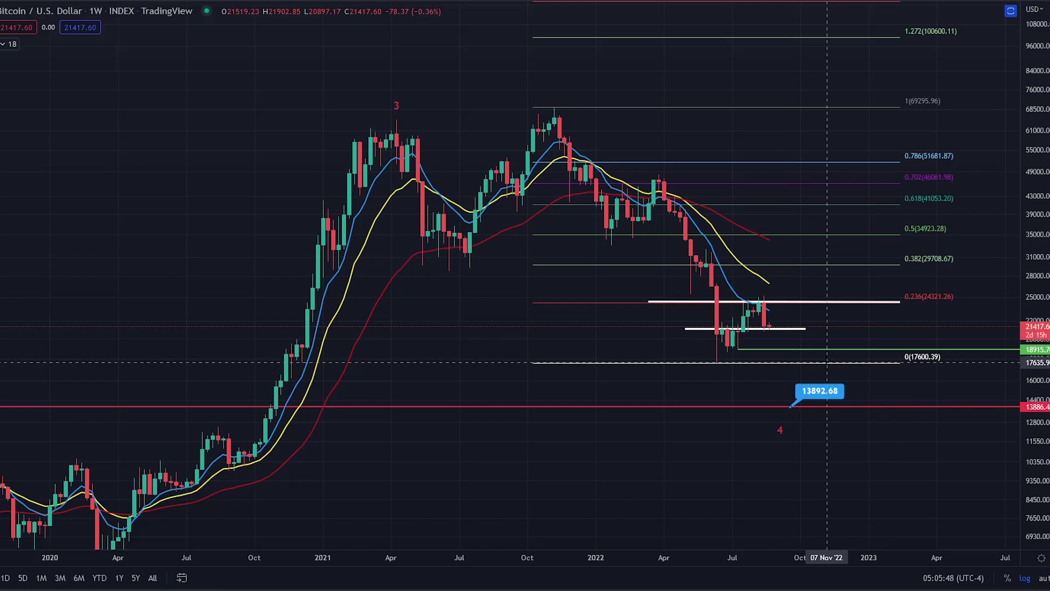
Zoom in, nudge the lower support line down, and add a 21026.26 price label to it.
scroll(608, 350, up, 2)
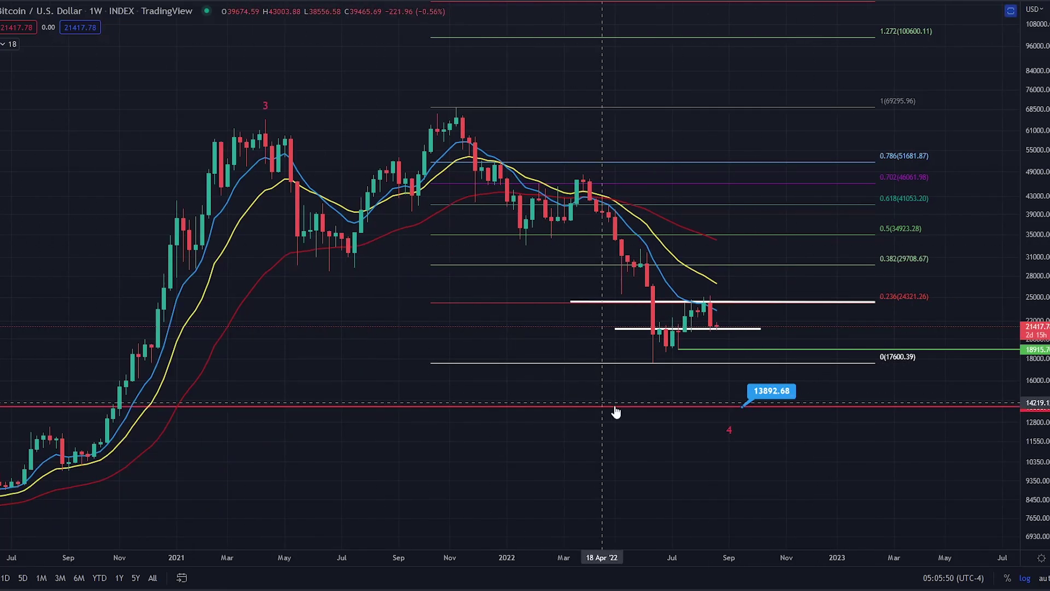
drag(615, 412, 500, 384)
drag(1035, 419, 1036, 350)
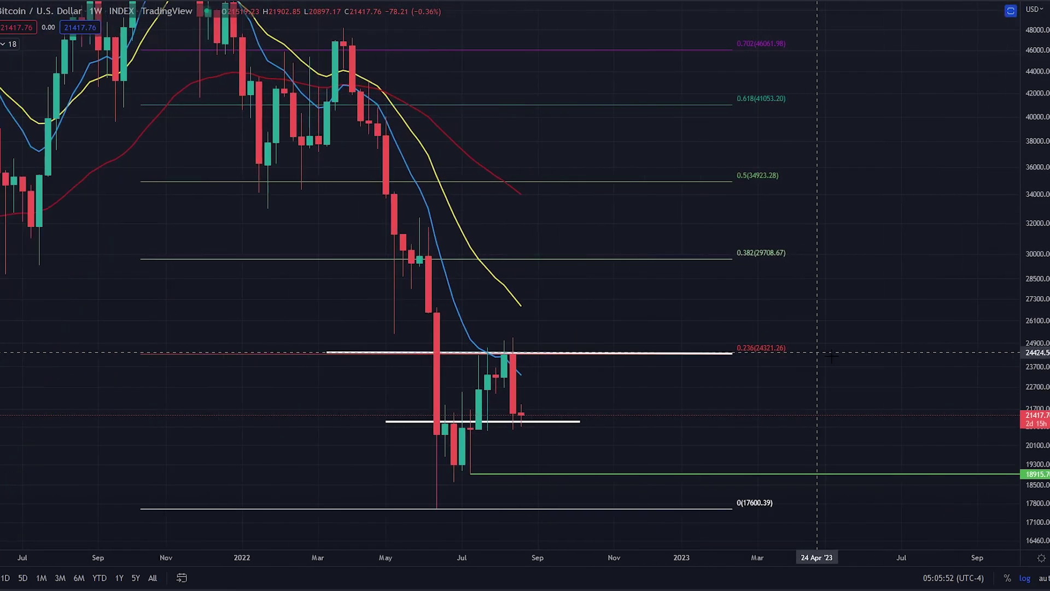
scroll(684, 363, up, 4)
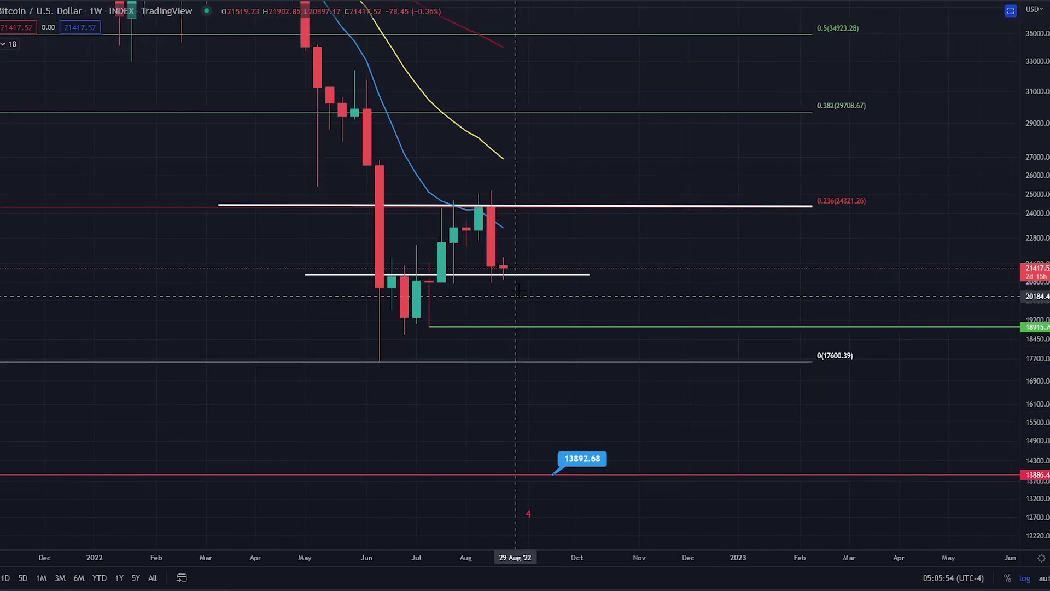
drag(526, 282, 527, 283)
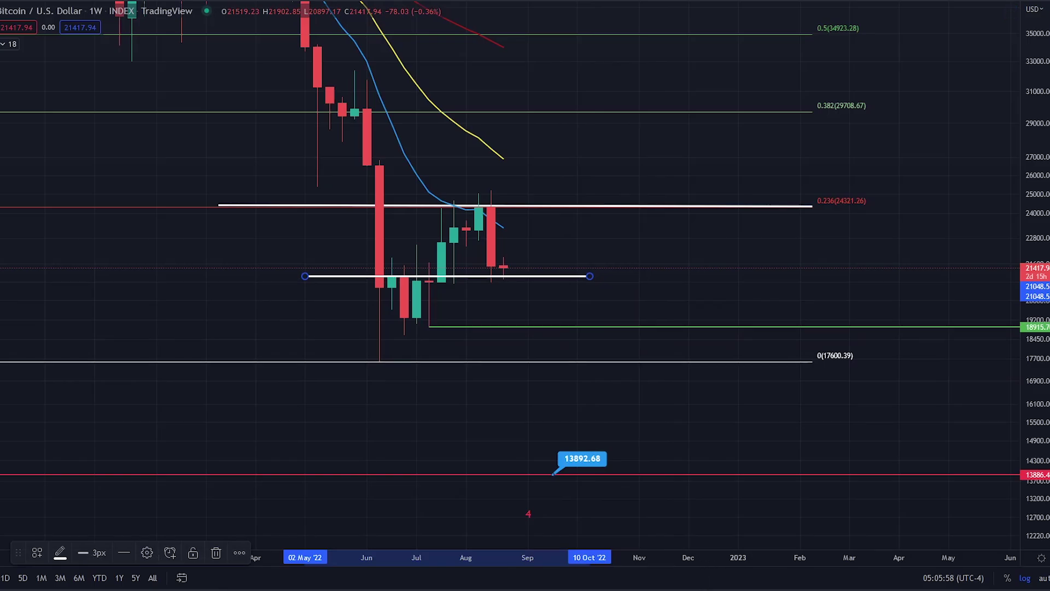
click(526, 558)
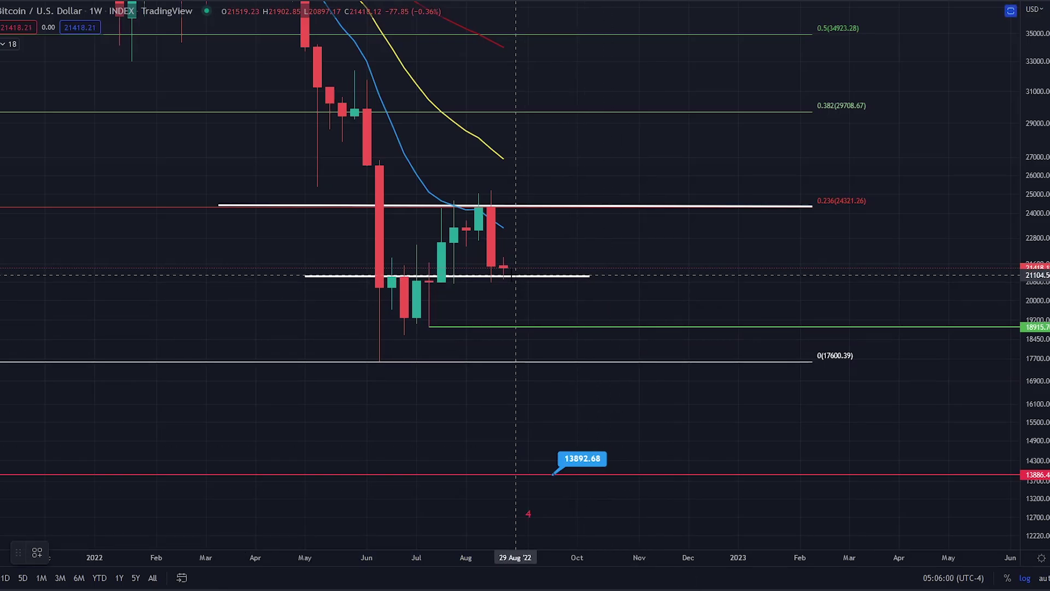
click(510, 276)
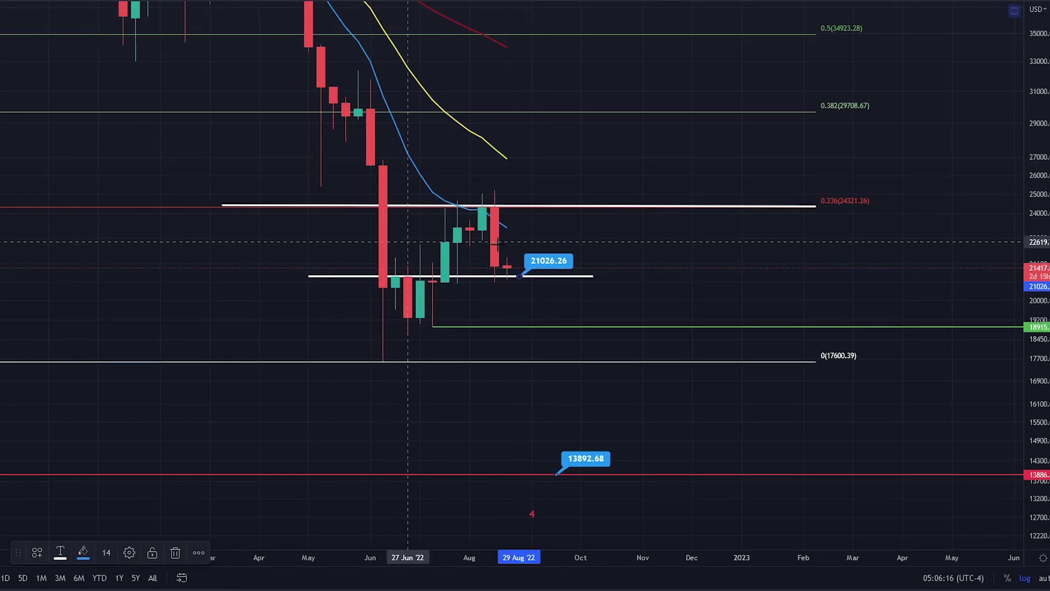
Measure the drop below the support line with the Price Range tool, then dismiss it.
shift+click(507, 278)
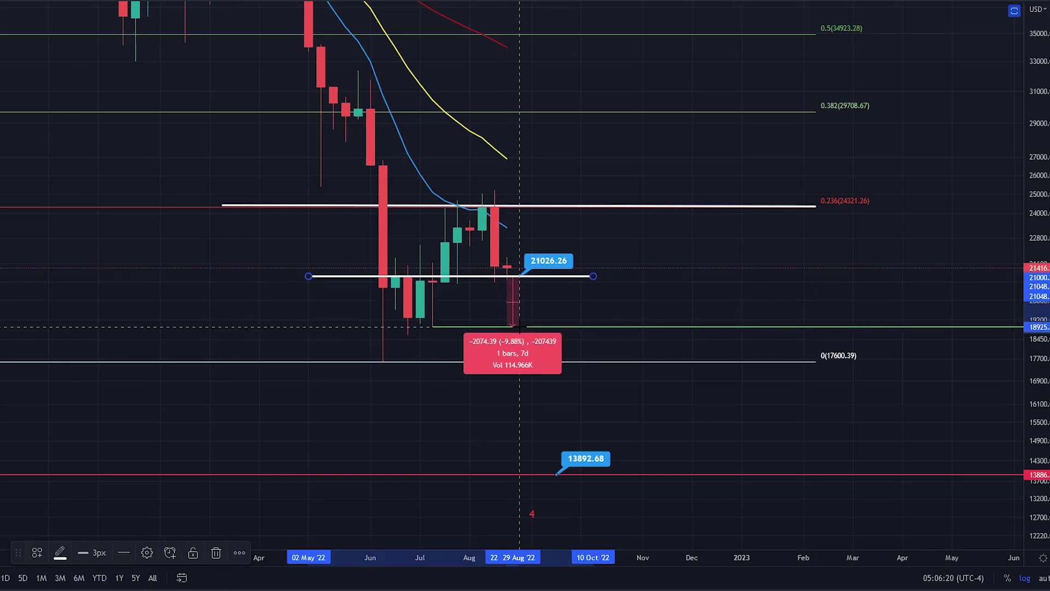
click(519, 327)
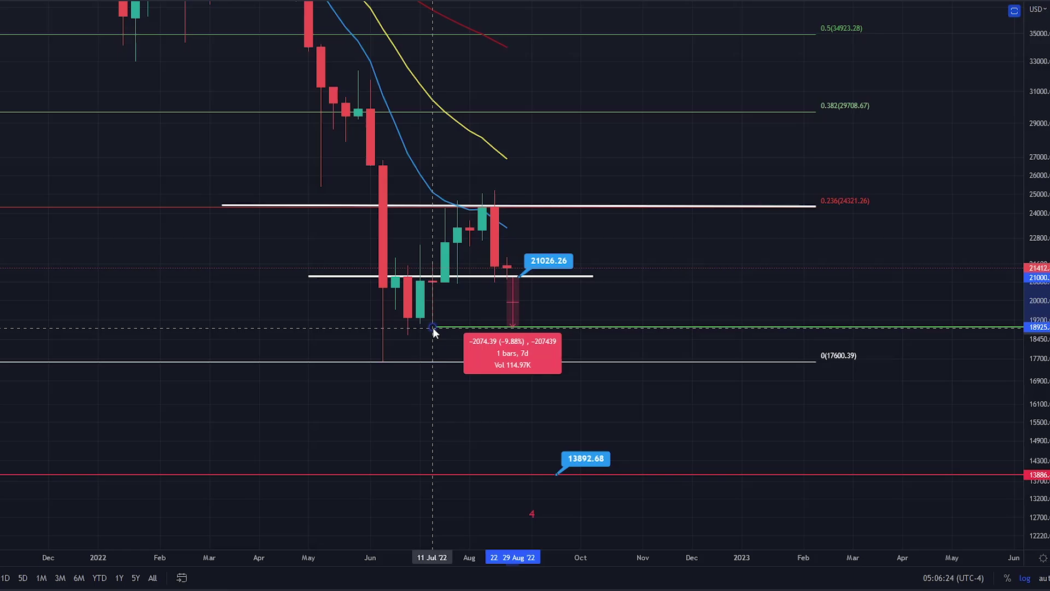
click(680, 247)
Zoom out and rescale the axes to fit waves 1–5 and extensions up to 2.414 (481172.20).
scroll(680, 248, down, 5)
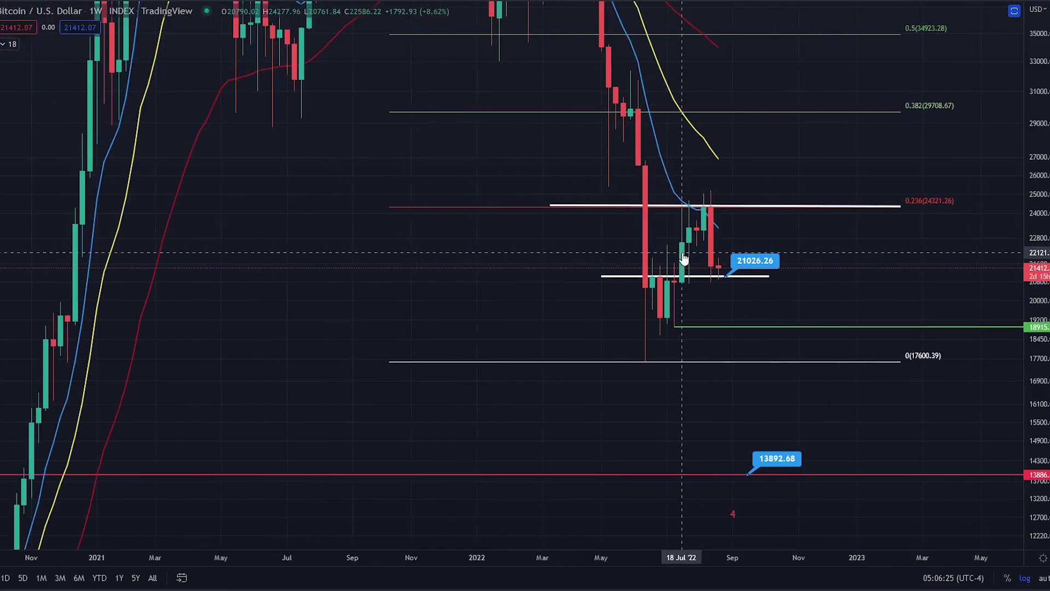
scroll(690, 257, down, 3)
scroll(895, 408, down, 4)
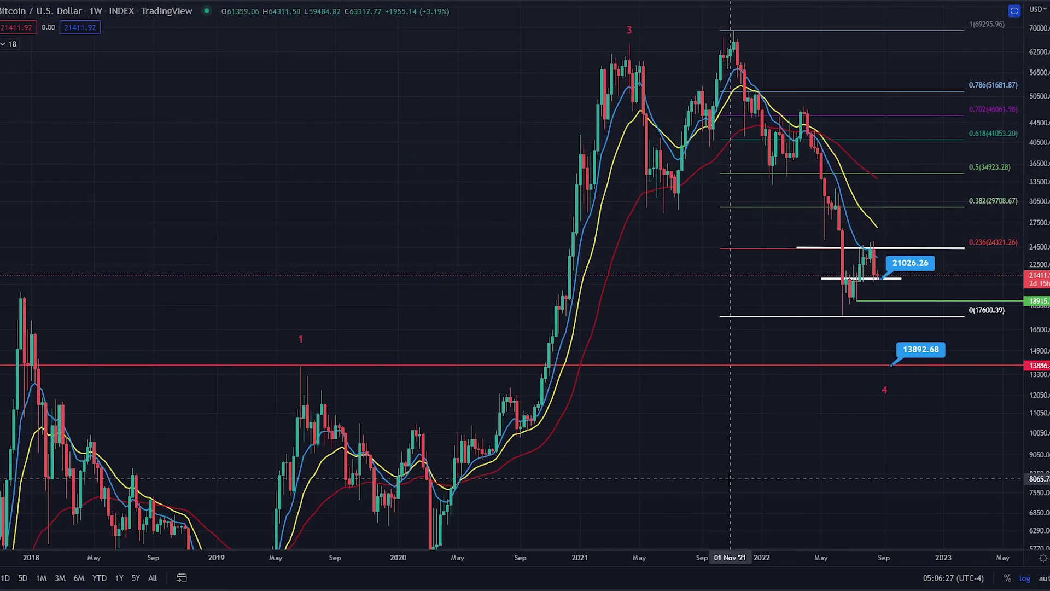
scroll(833, 417, down, 2)
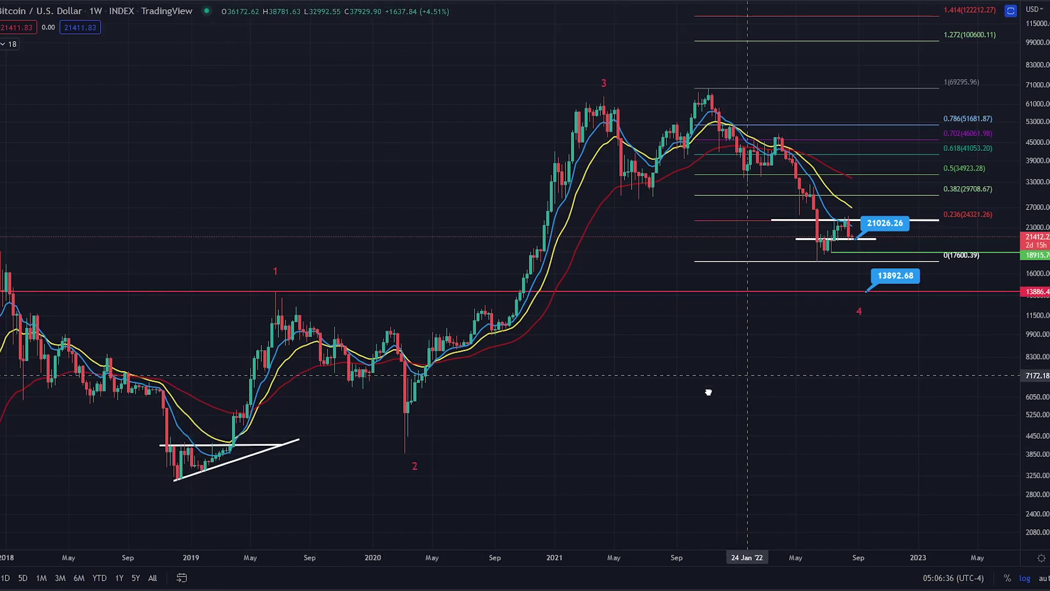
drag(709, 392, 568, 445)
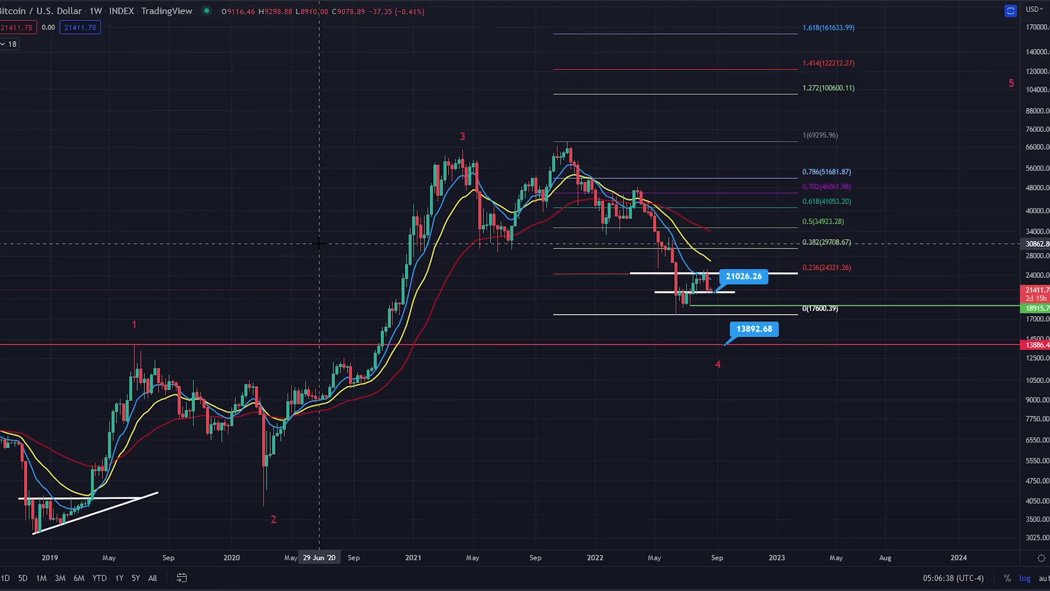
scroll(705, 383, down, 5)
drag(1032, 182, 930, 408)
drag(759, 358, 693, 383)
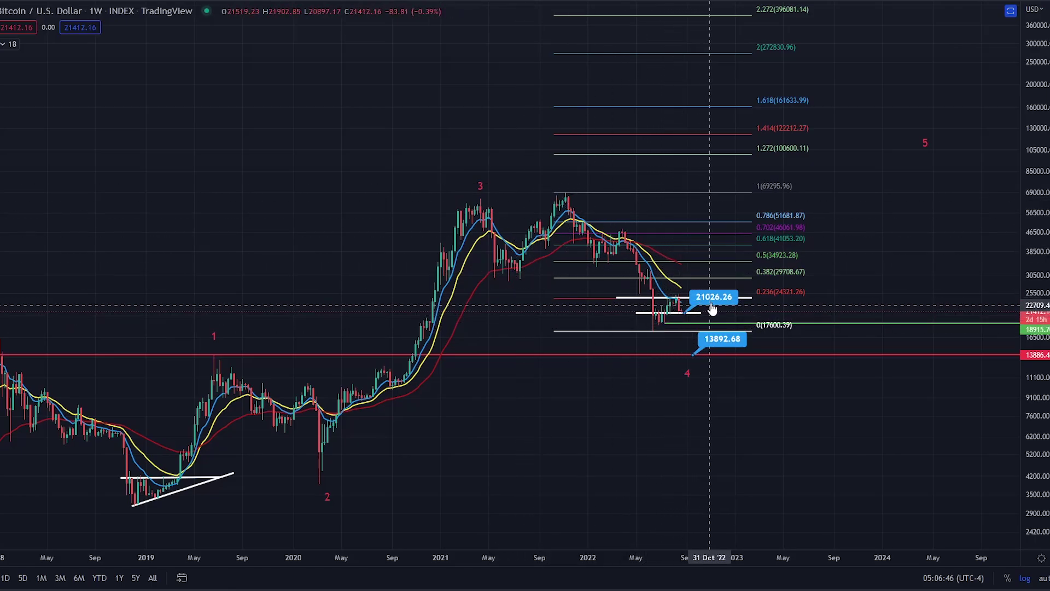
drag(903, 154, 870, 176)
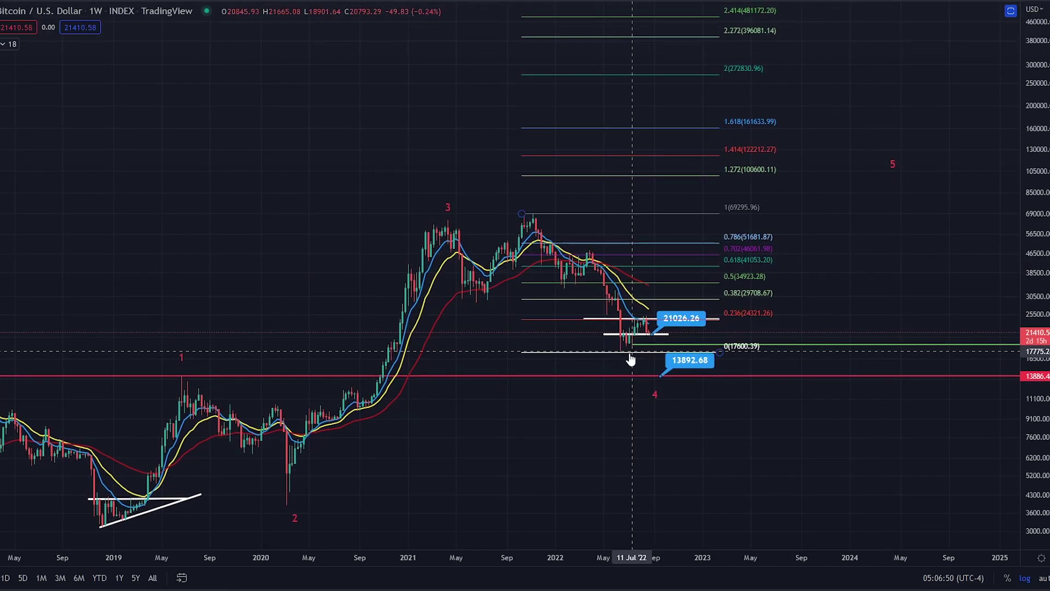
drag(777, 139, 786, 169)
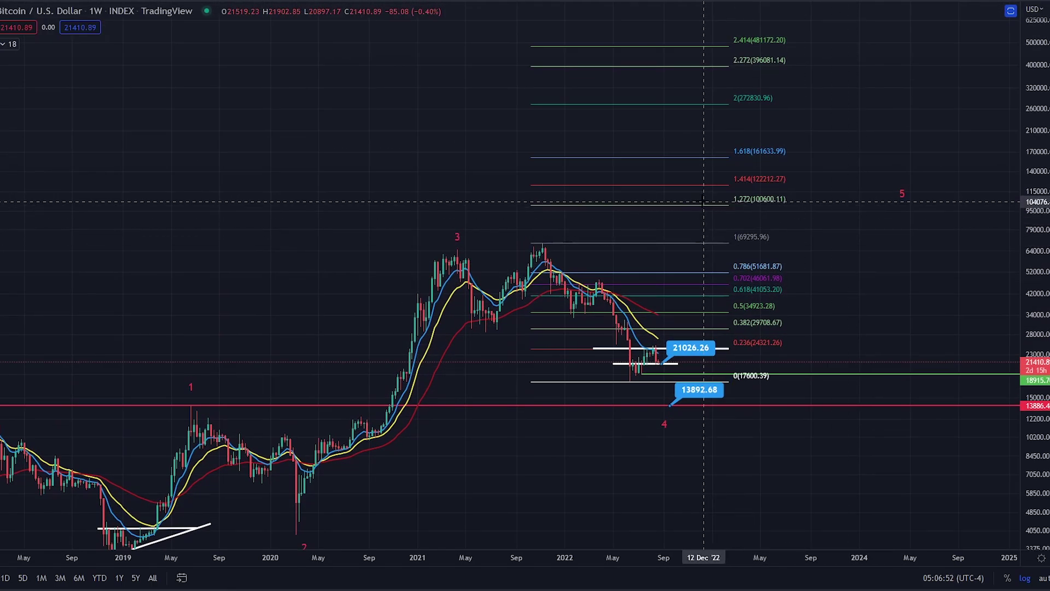